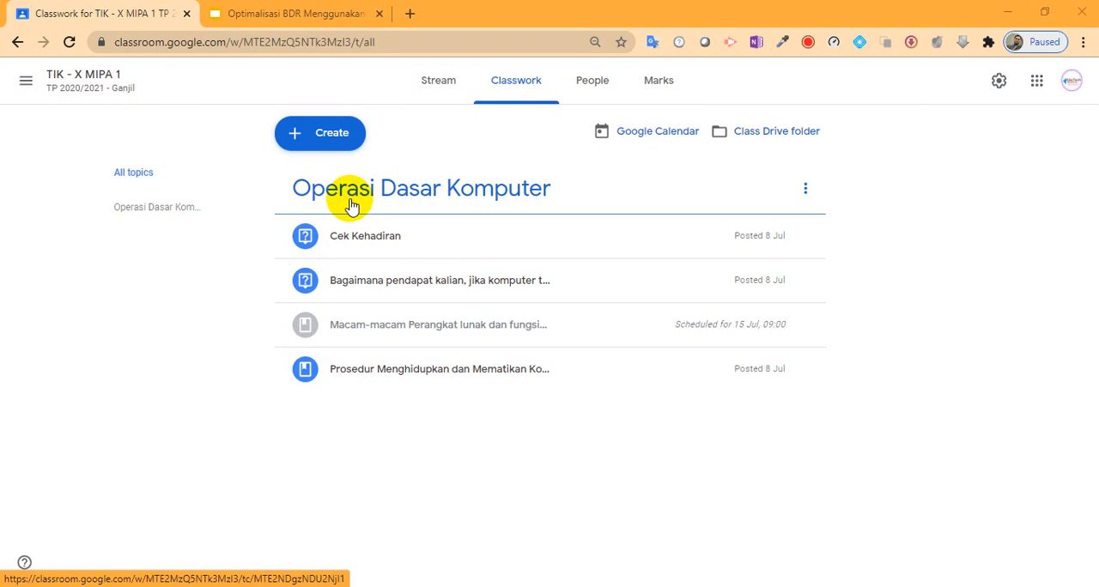
Step: Create a new quiz assignment in the TIK - X MIPA 1 classwork
click(518, 86)
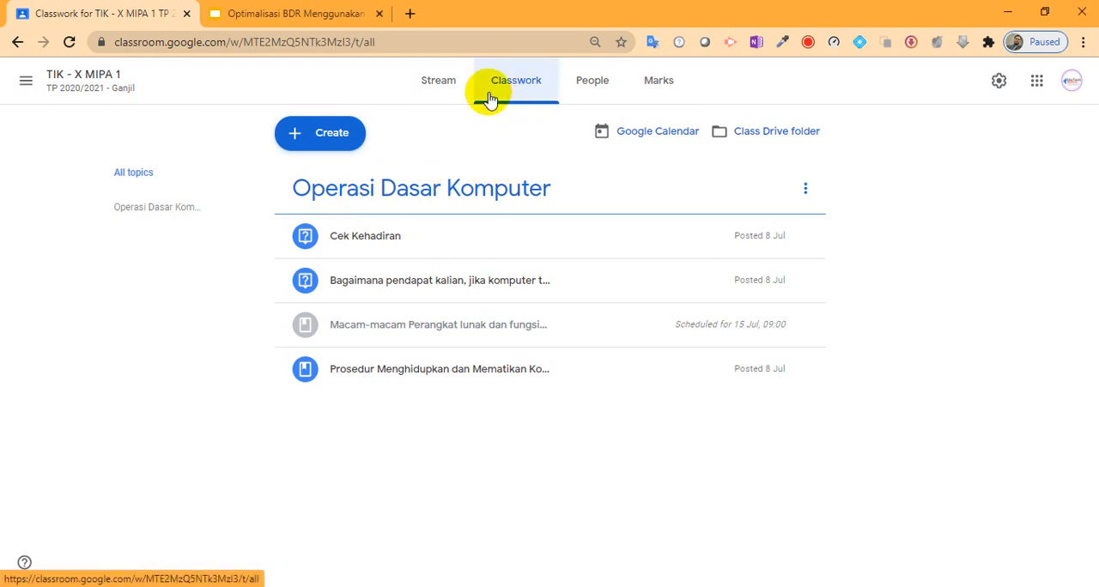
click(322, 139)
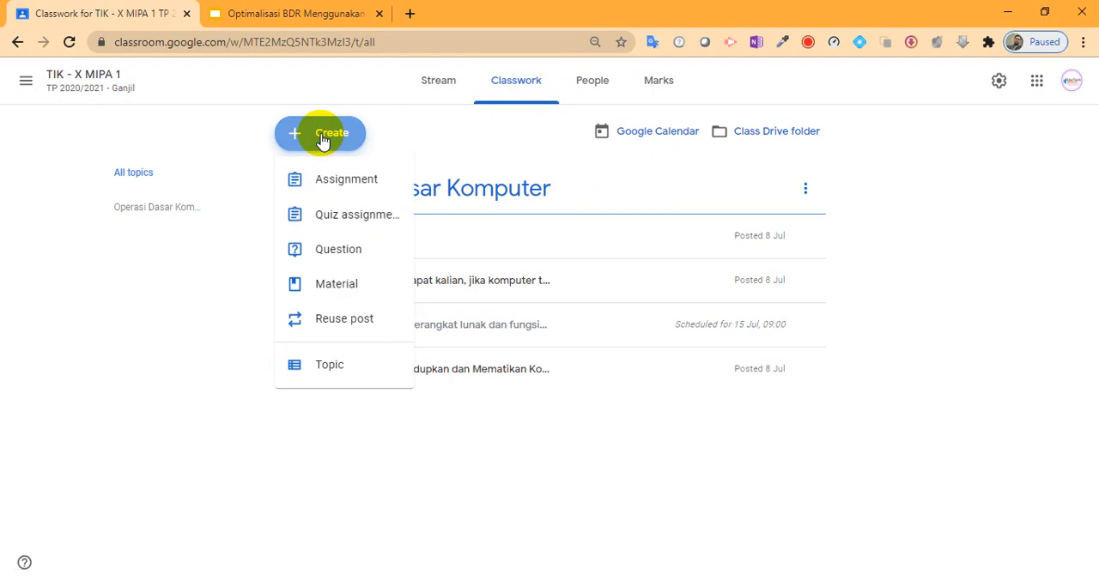
click(364, 219)
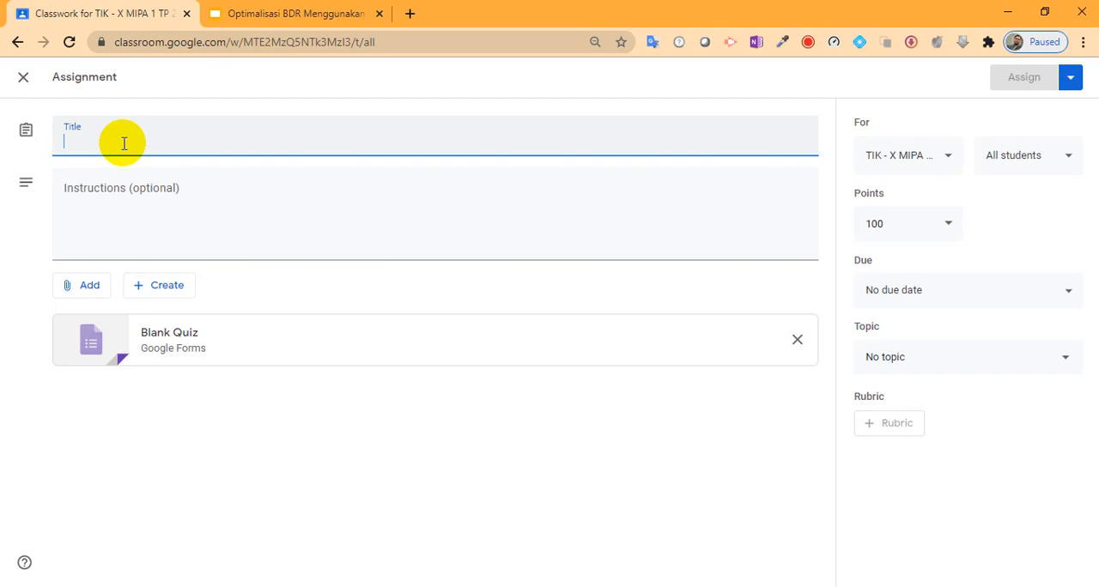
Step: Title the assignment "Ulangan Harian #1: Sistem Operasi Dasar Komputer"
text(Ualngan)
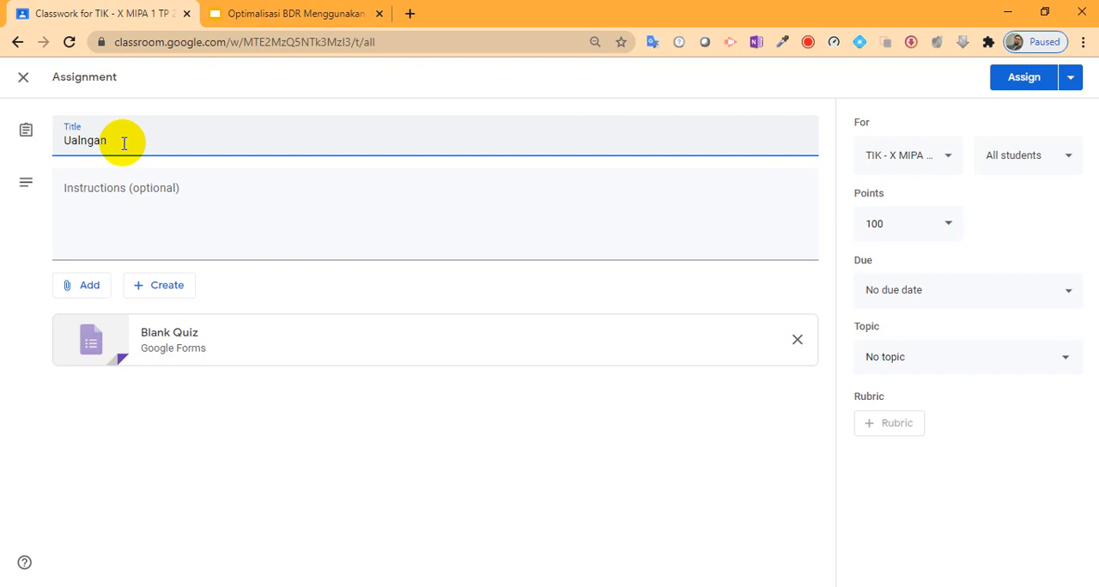
key(ctrl+a)
text(Ulangan Harian #1)
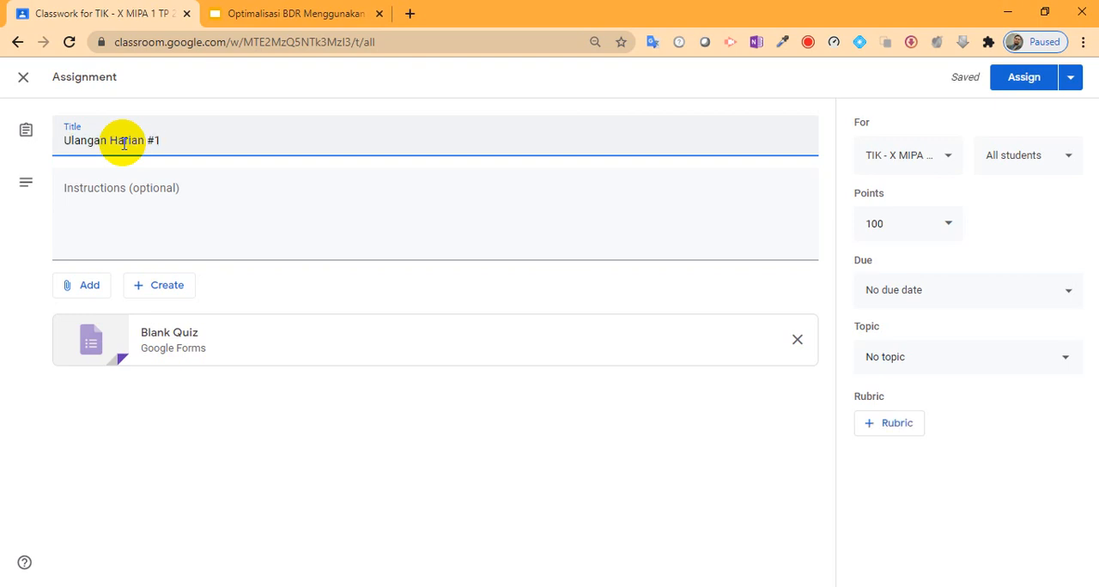
text(: Sistem Operasi dasar)
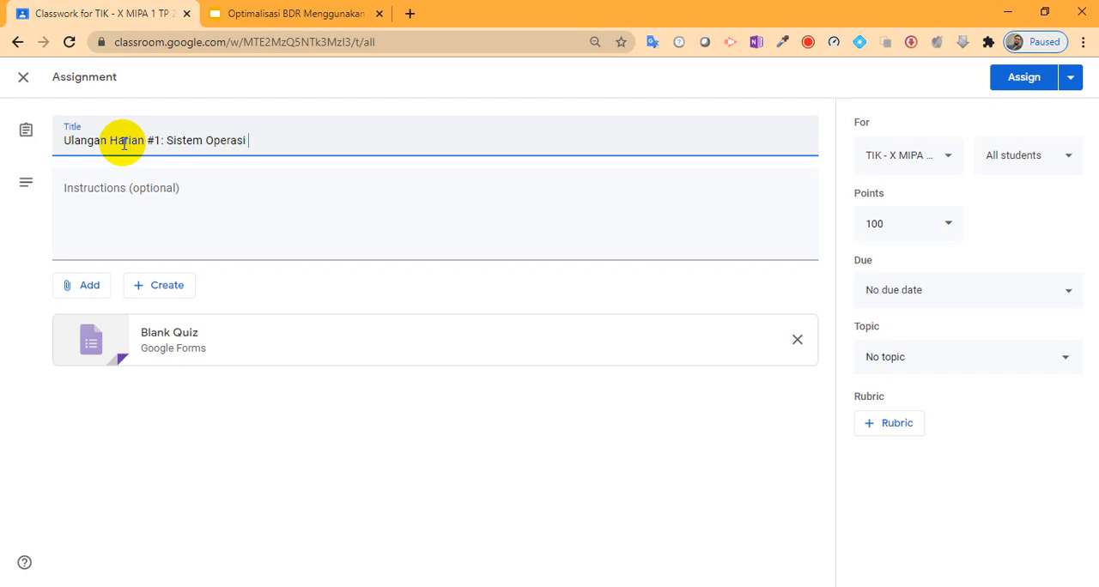
key(shift+Left)
key(shift+Left)
key(shift+Left)
key(shift+Left)
key(shift+Left)
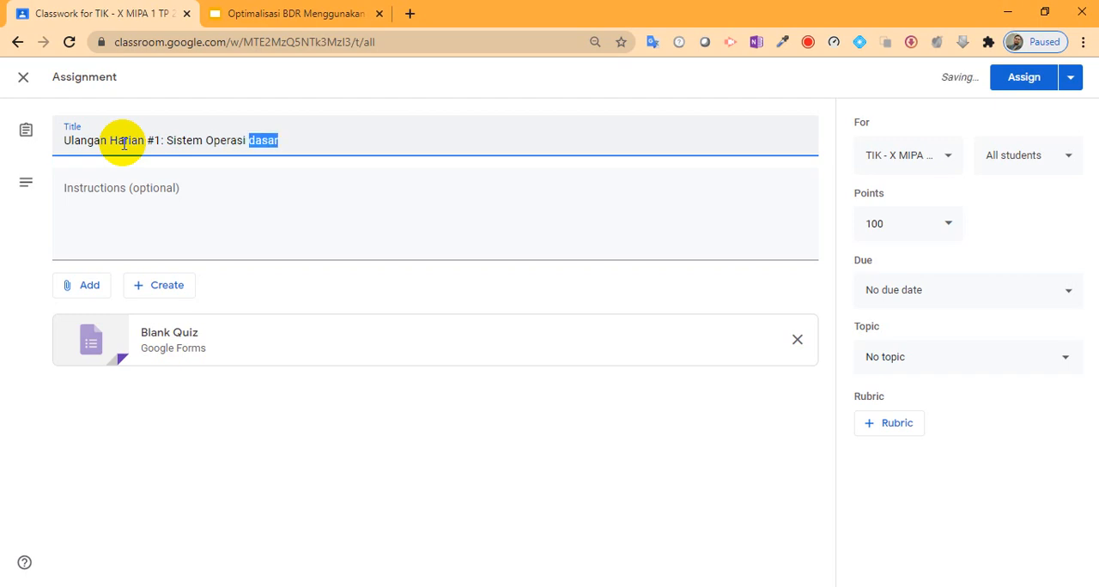
text(Dasar Ko)
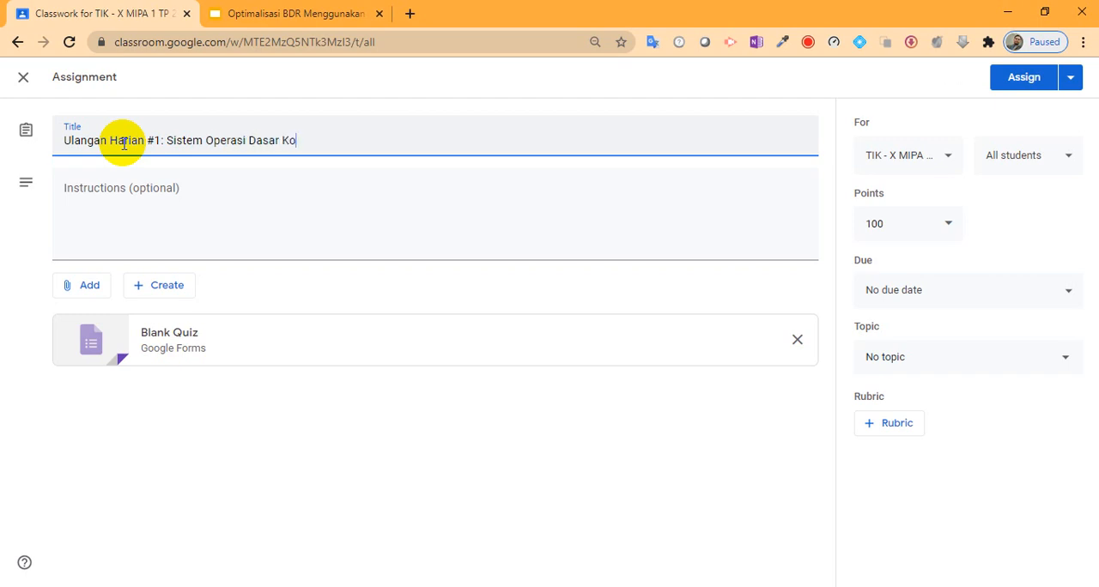
text(mputer)
Step: Enter the assignment instructions "Pada ulangan harian #1, Ananda akan diuji pemahamanya dari materi Sistem Operasi Dasar Komputer"
click(229, 192)
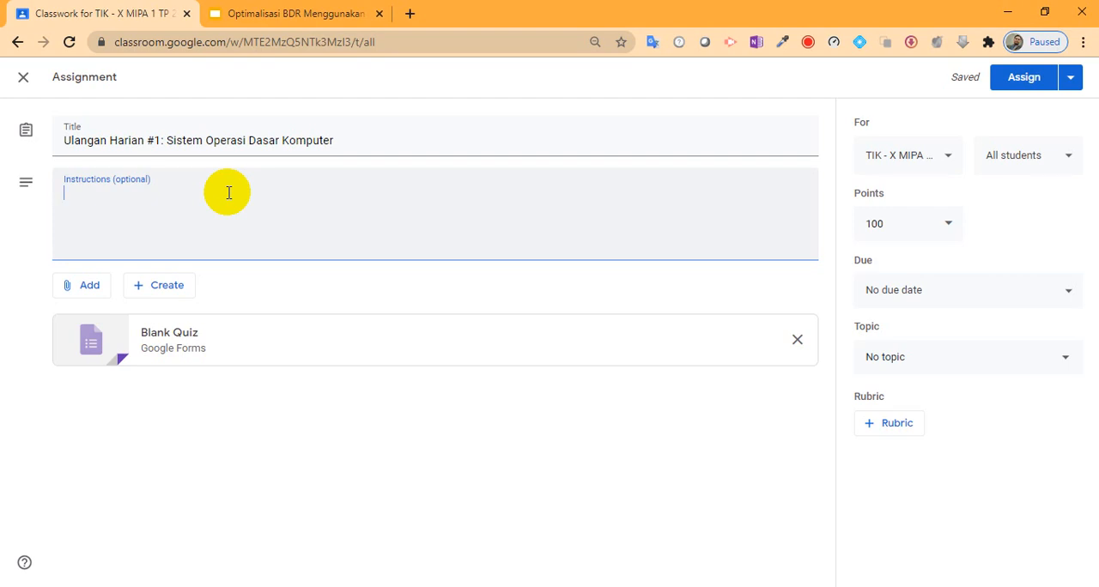
text(Pada ulangan harian #1)
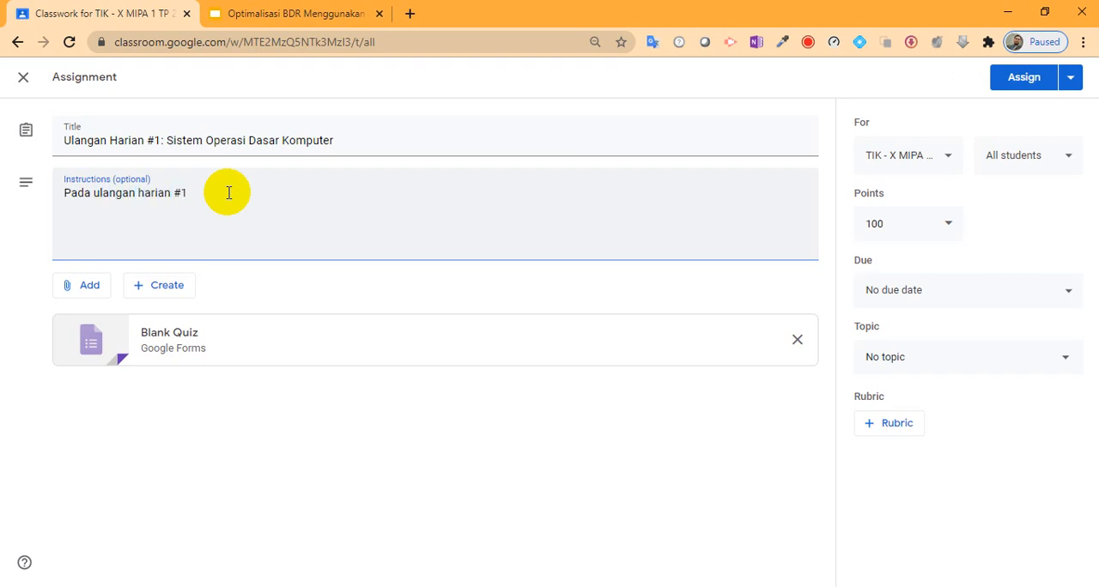
text(, Ananda akan diuji penm)
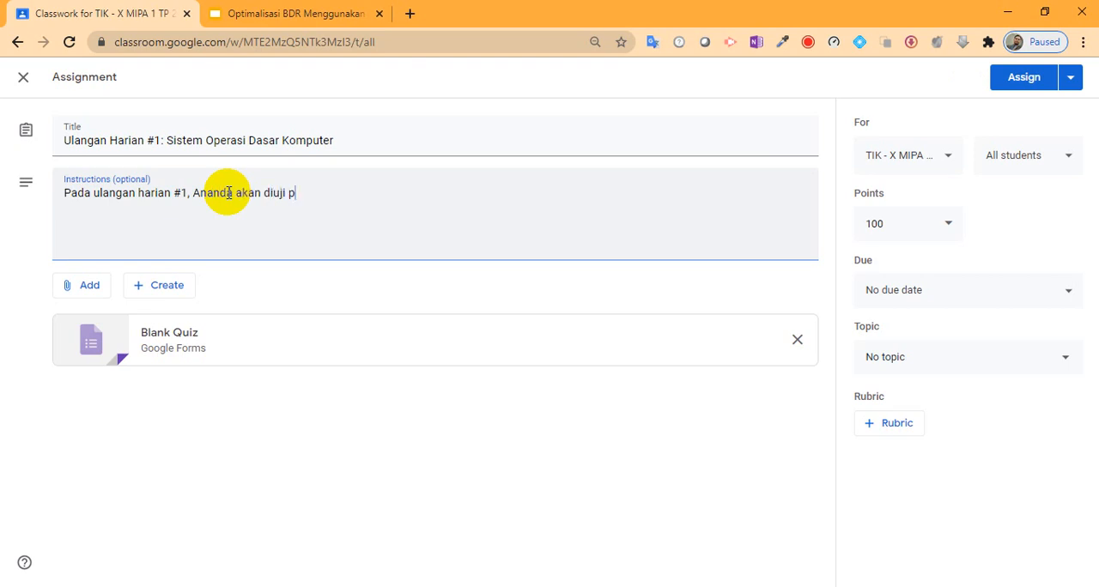
key(BackSpace)
key(BackSpace)
text(mahamanya )
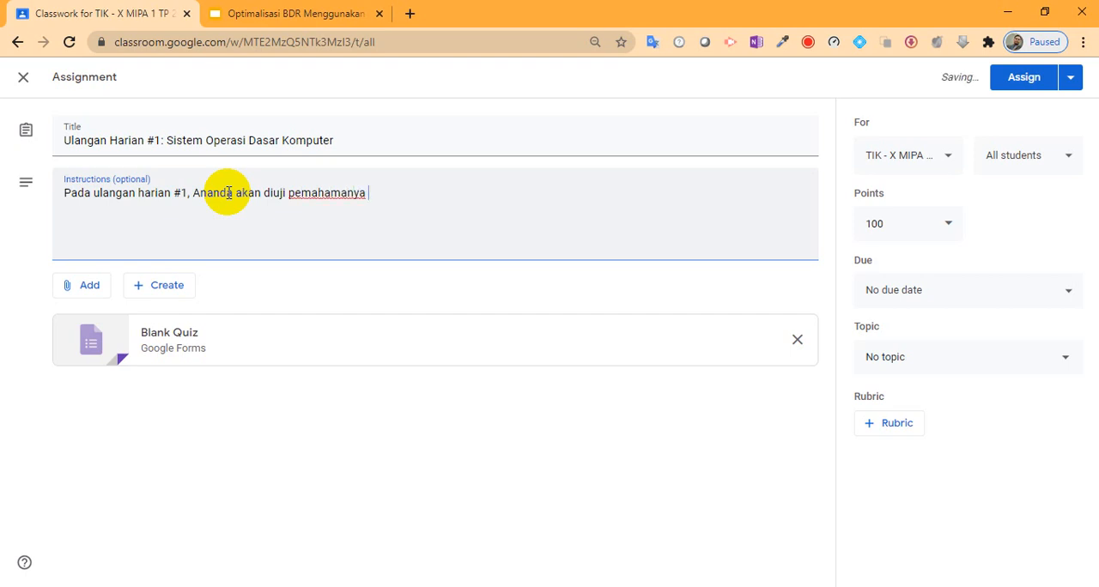
text(dari materi)
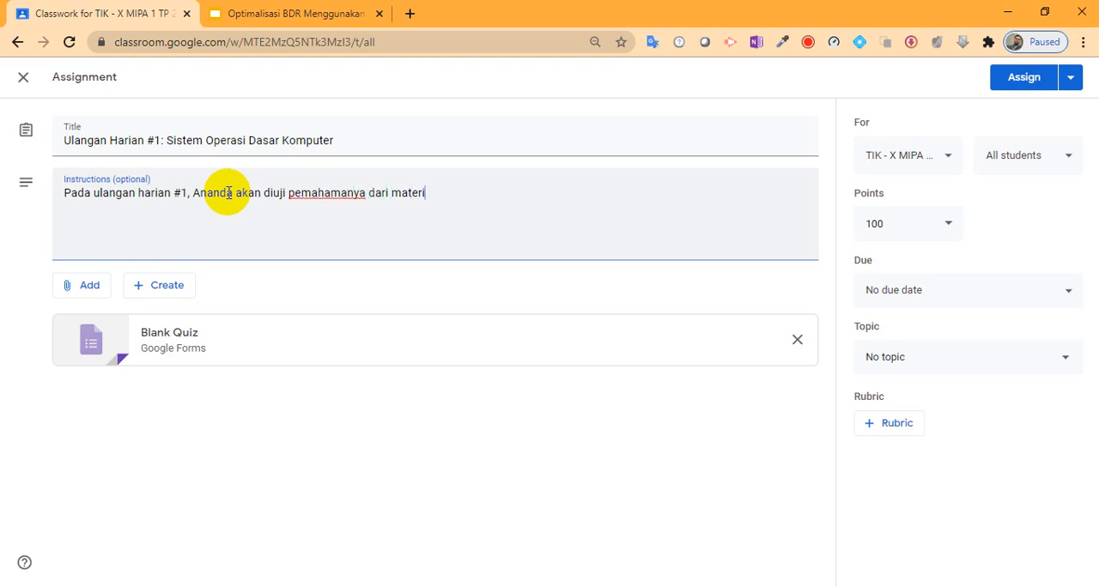
text( Sistem Operasi D)
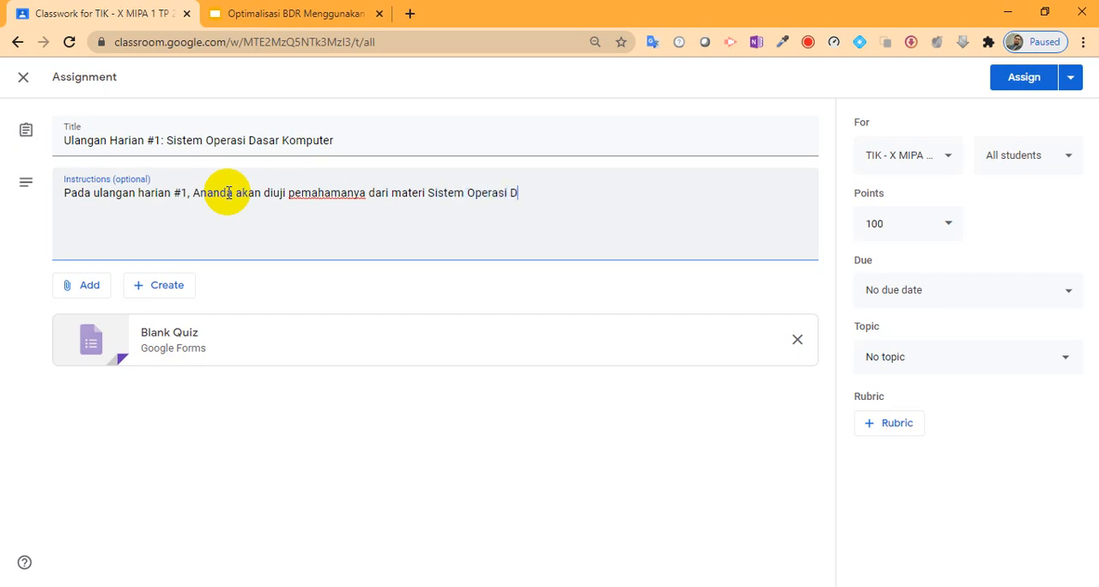
text(asar Komputer)
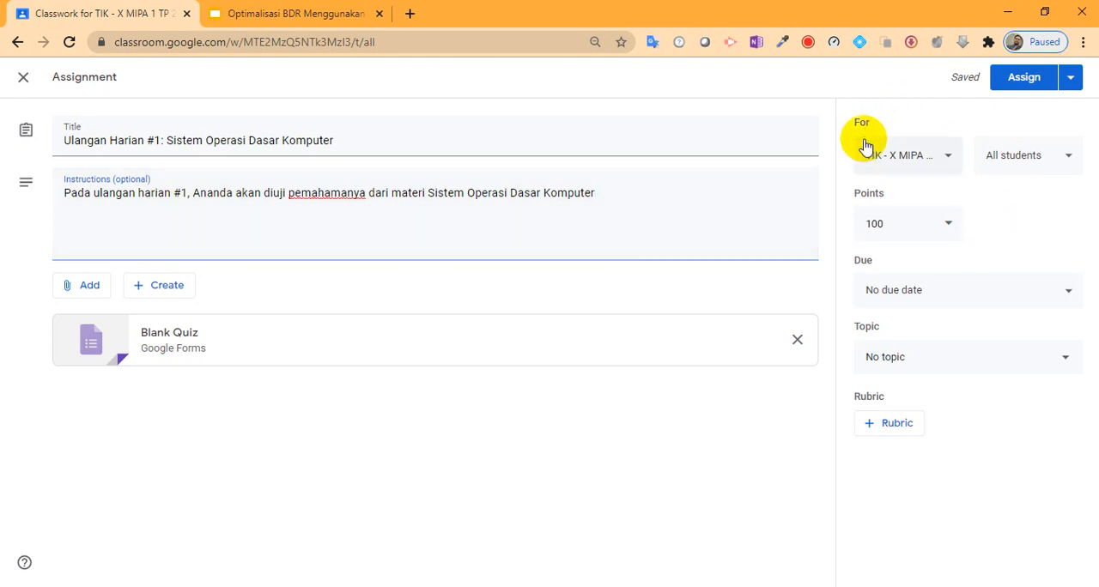
Step: Review which classes and which students the assignment can be given to
click(902, 163)
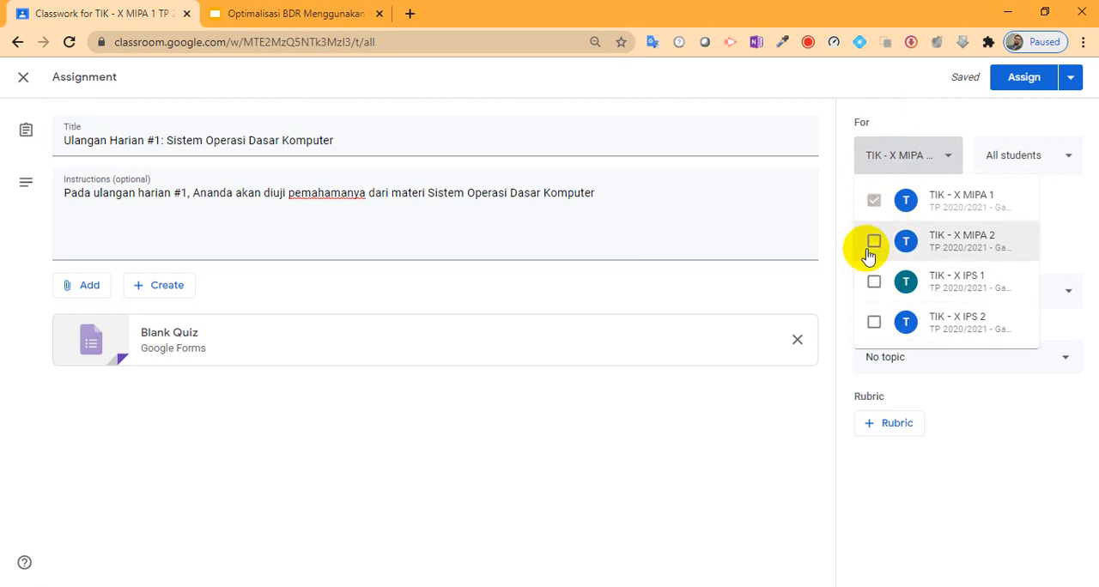
click(1005, 133)
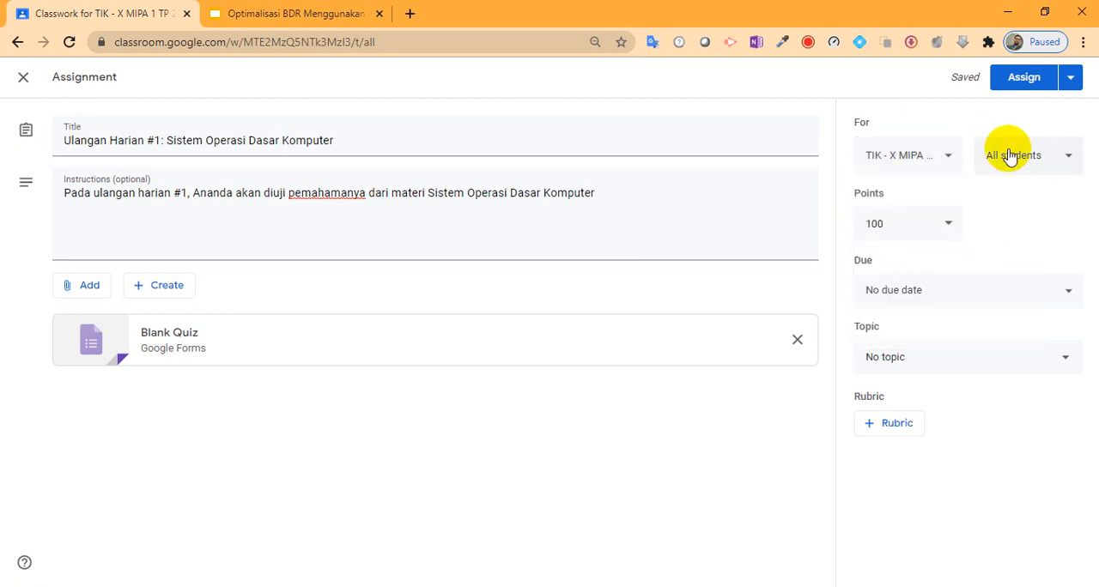
click(1032, 165)
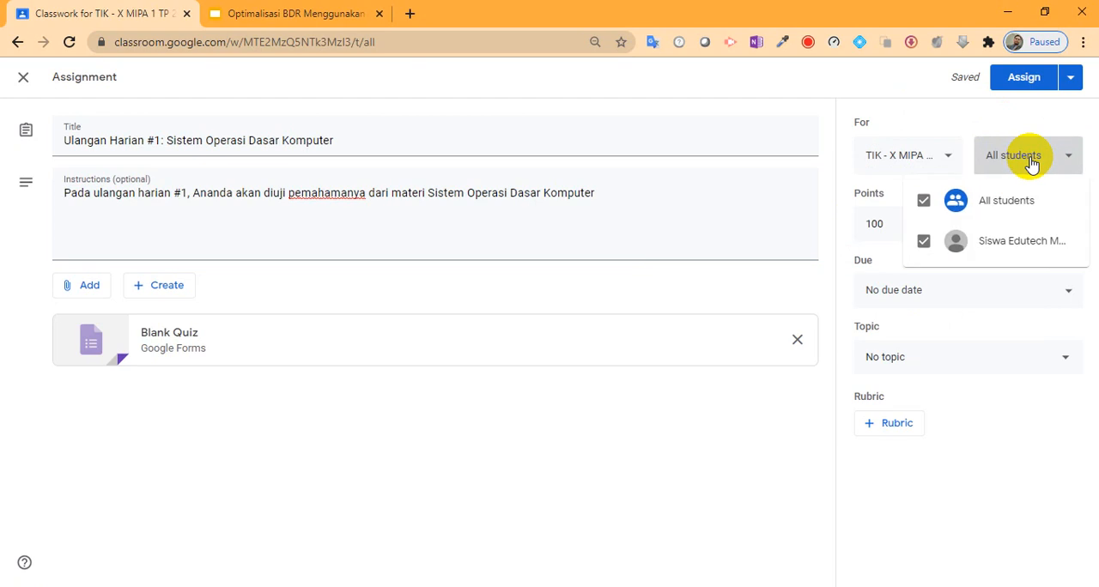
click(992, 121)
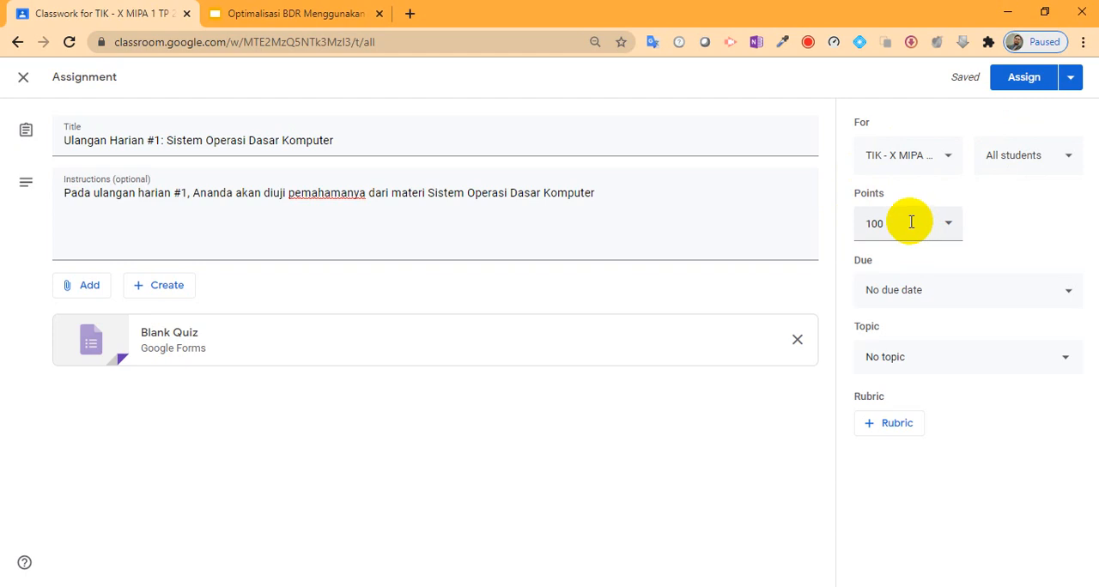
Step: Set the assignment's due date to 10 Jul 2020
click(987, 293)
click(971, 346)
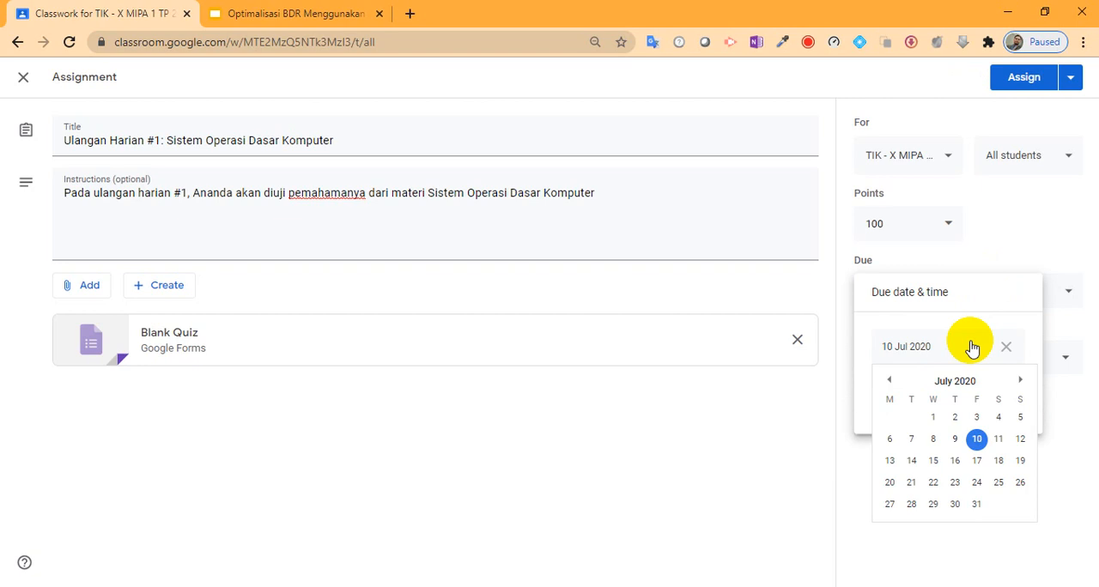
click(1035, 224)
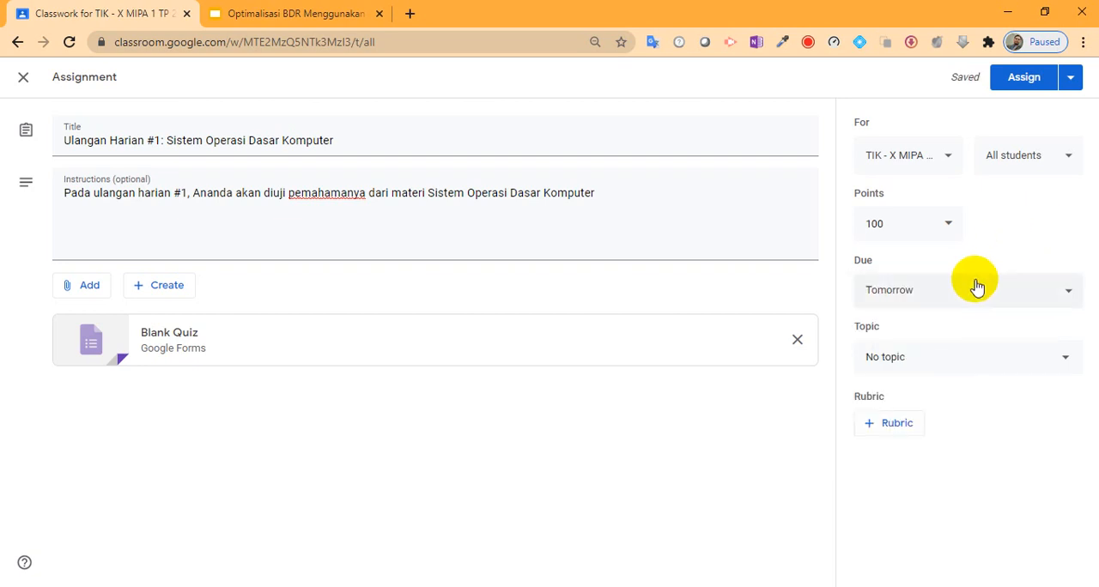
Step: Remove the due date from the assignment
click(1067, 307)
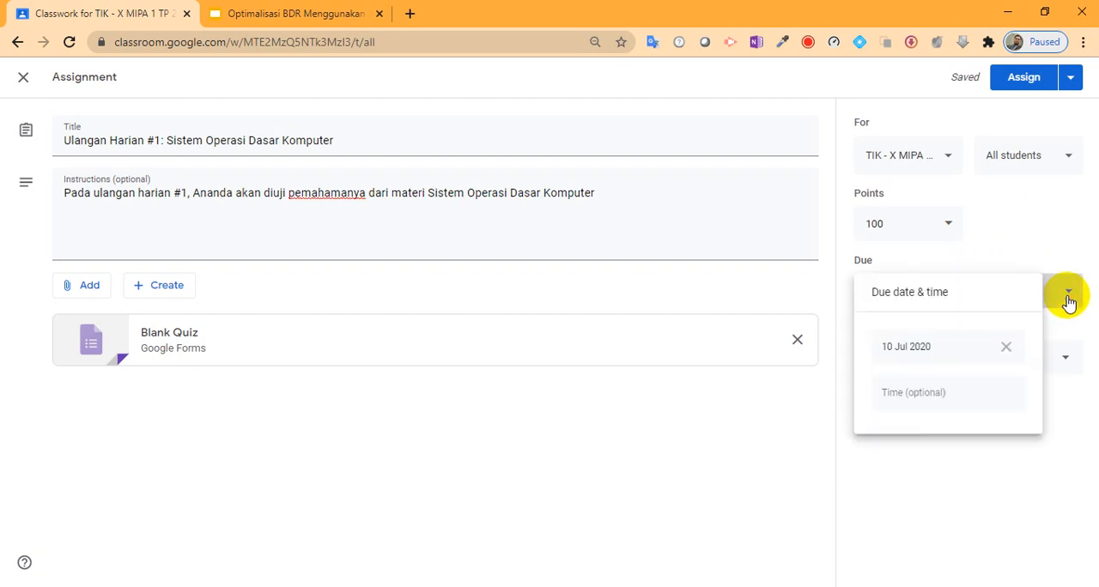
click(1005, 347)
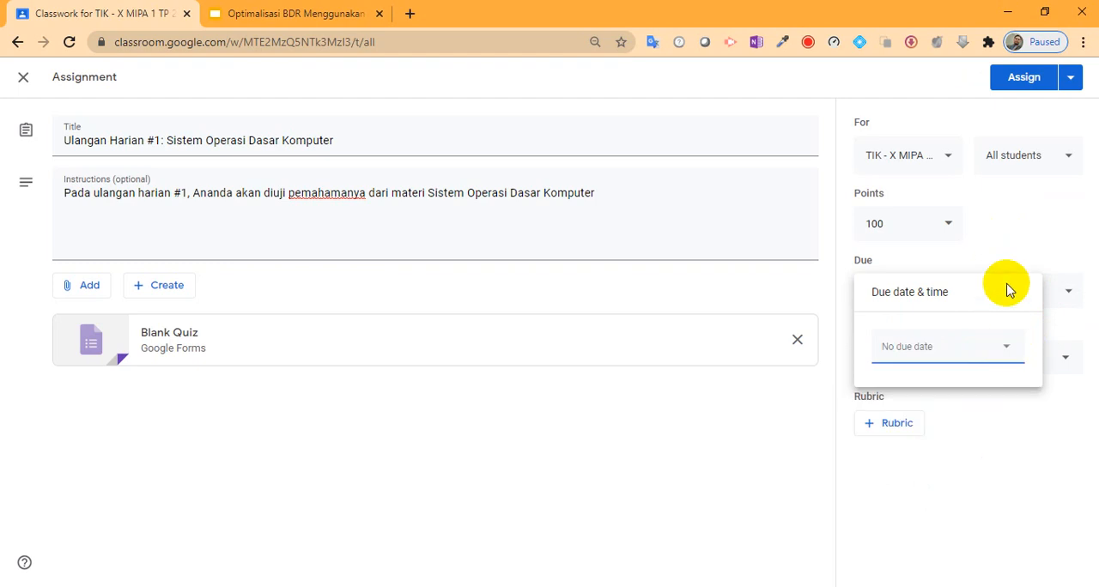
click(1060, 237)
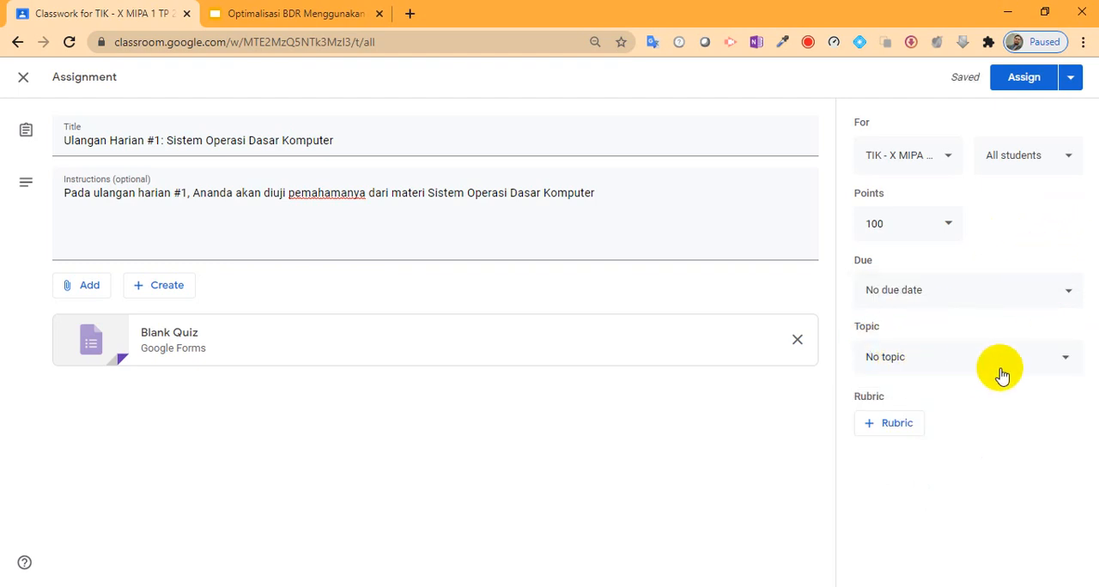
Step: Assign the topic Operasi Dasar Komputer to the assignment and open the attached Blank Quiz form for editing
click(1064, 368)
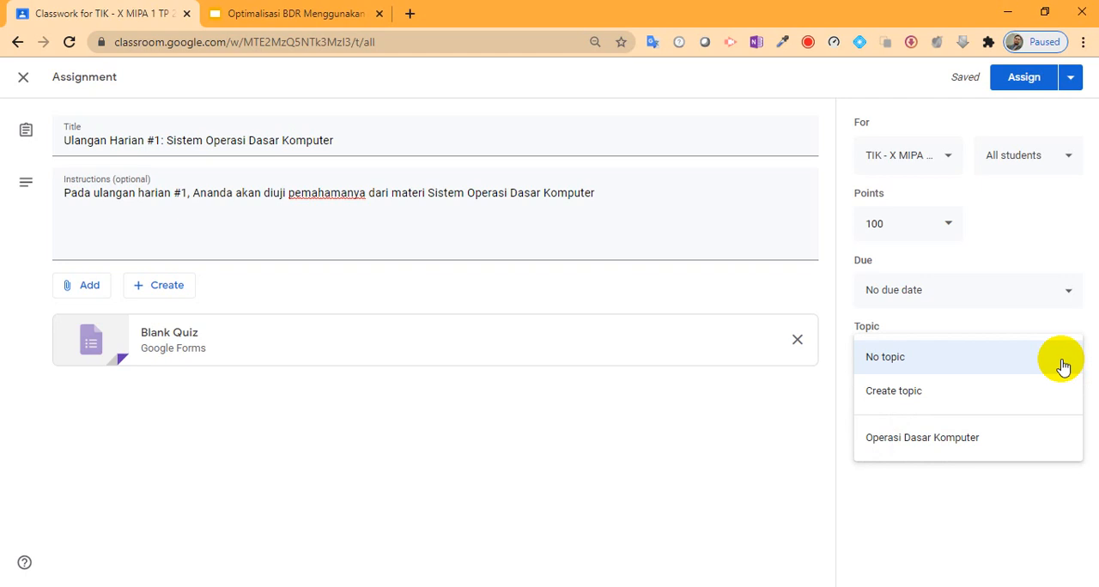
click(956, 443)
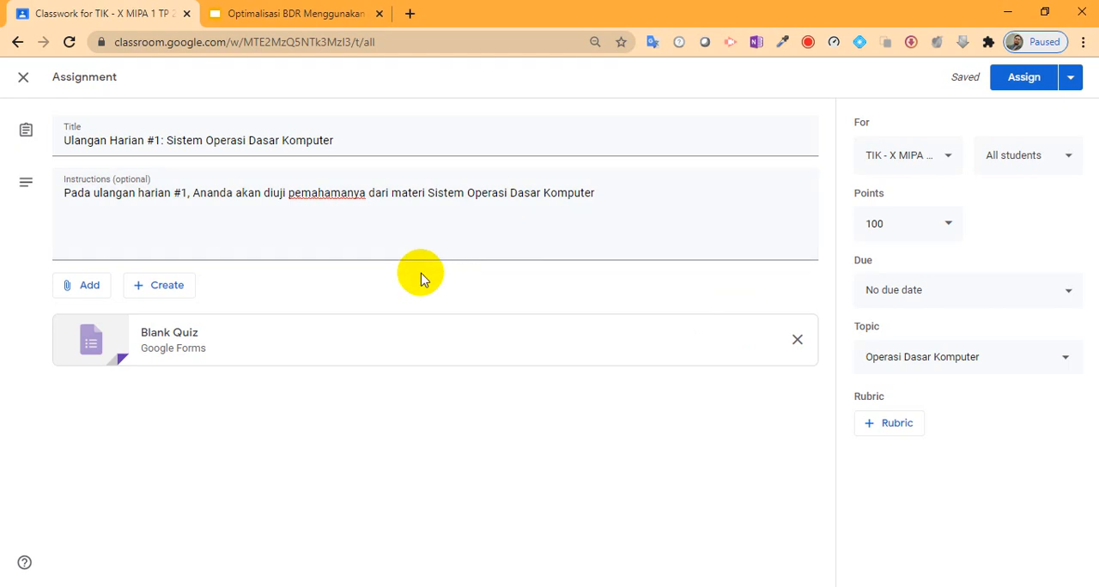
click(176, 342)
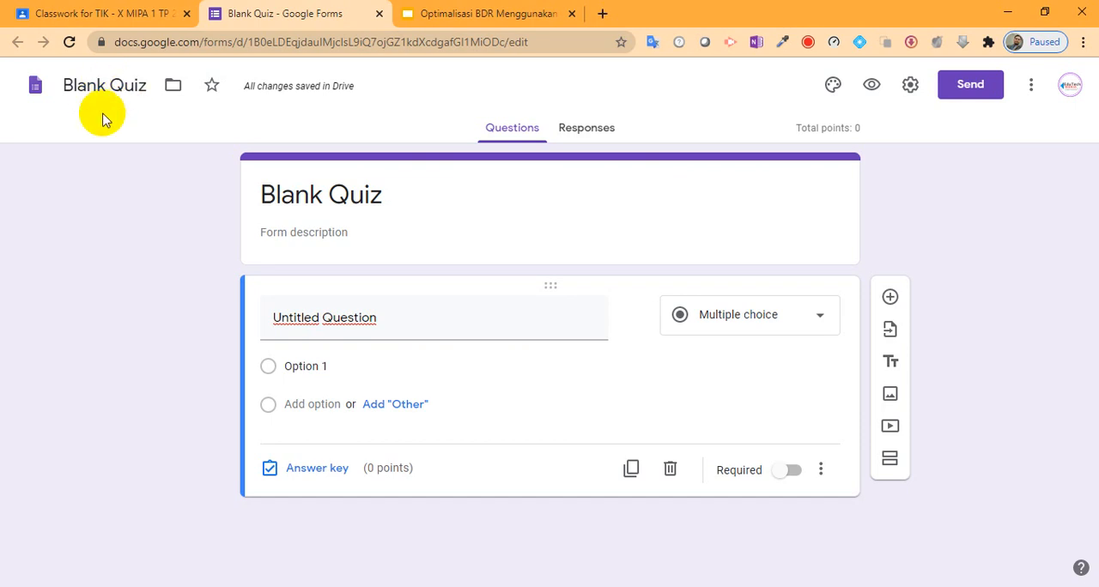
click(398, 196)
click(107, 87)
click(405, 203)
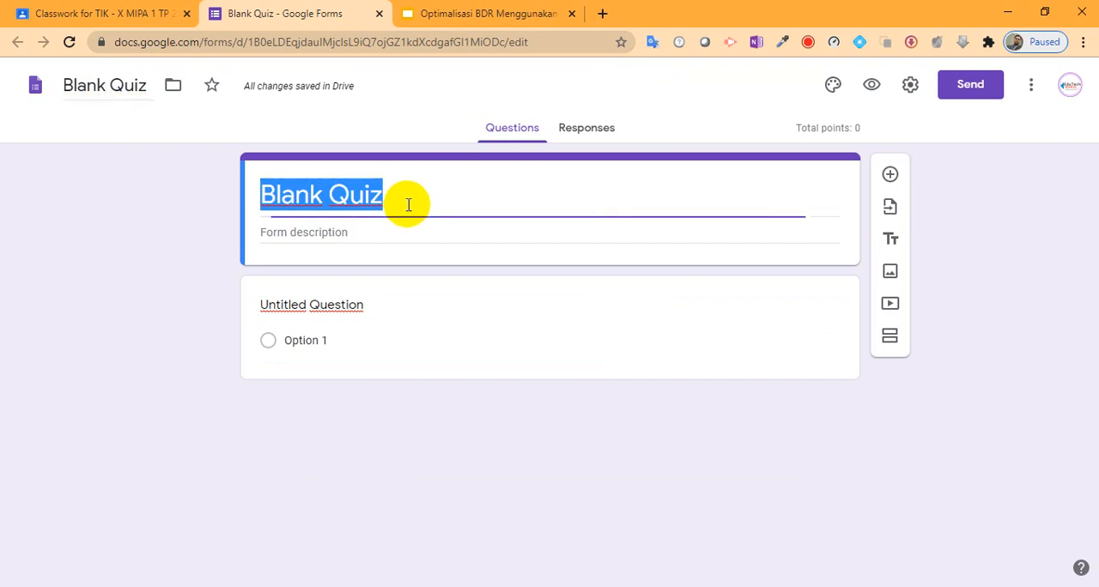
click(407, 199)
click(121, 86)
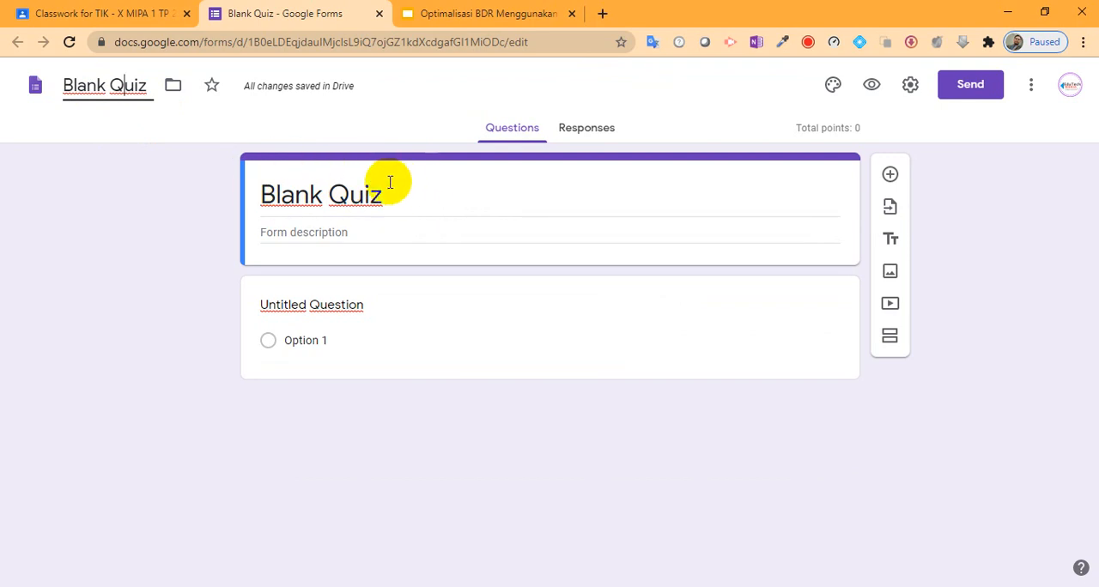
Step: Copy the assignment title "Ulangan Harian #1: Sistem Operasi Dasar Komputer" from Google Classroom and replace the quiz form's heading with it
click(73, 7)
drag(348, 140, 53, 142)
right_click(172, 141)
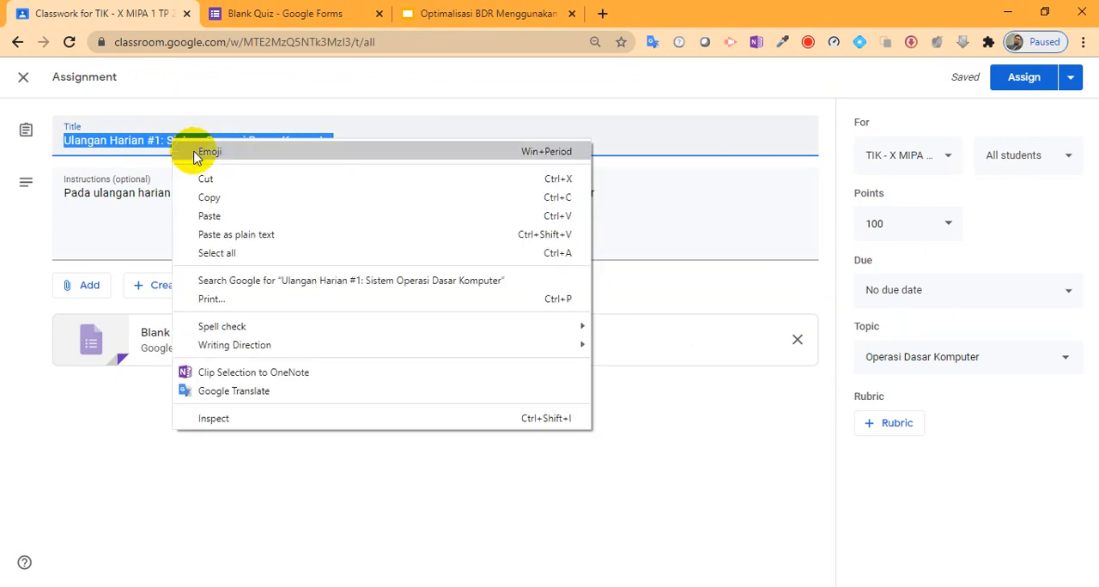
click(215, 199)
click(288, 14)
click(395, 189)
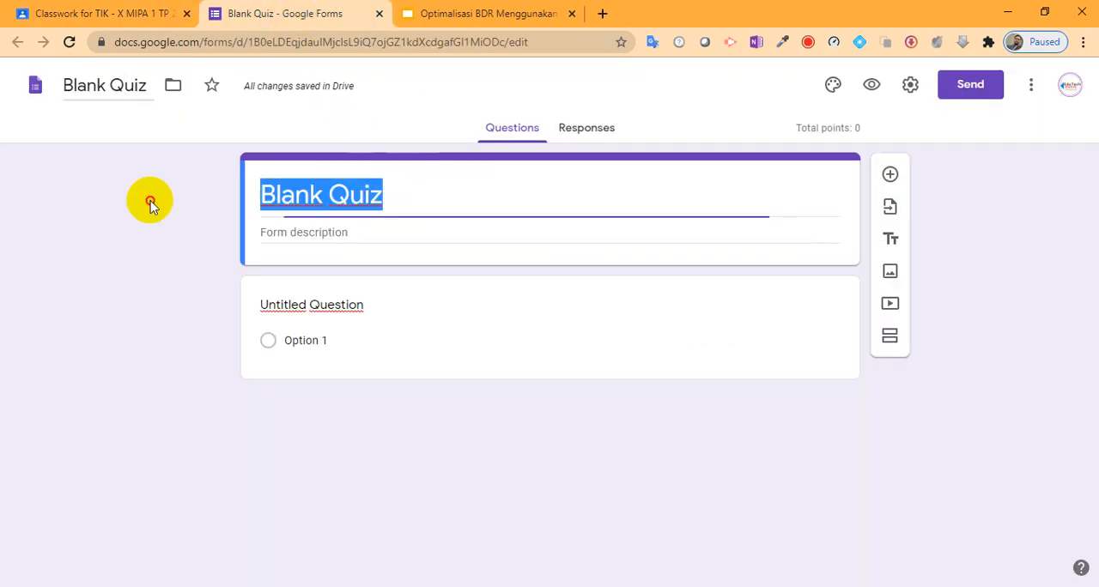
key(ctrl+v)
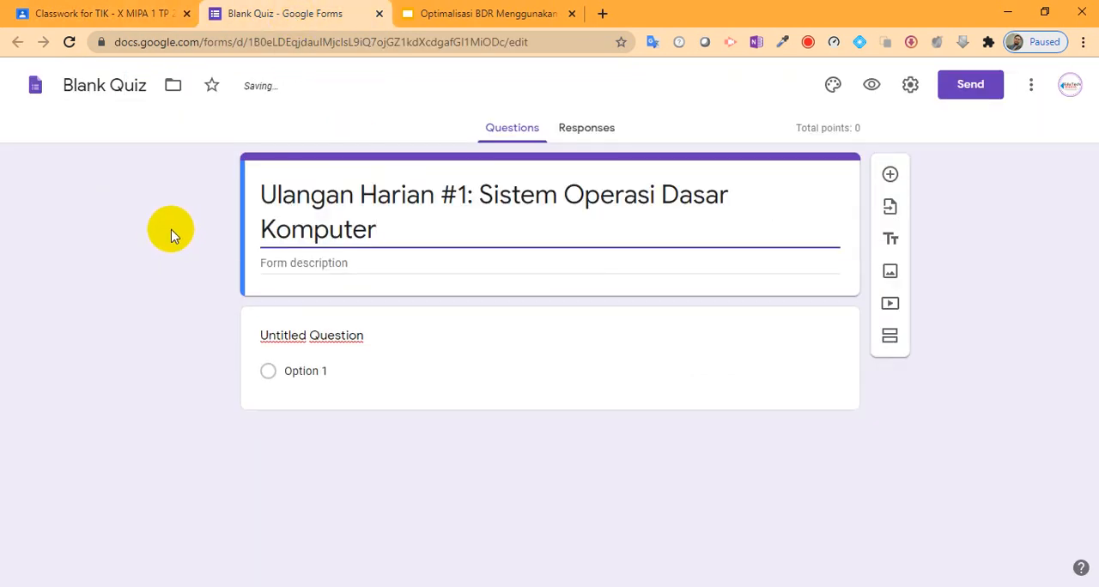
Step: Rename the quiz form file to the copied title "Ulangan Harian #1: Sistem Operasi Dasar Komputer"
click(138, 85)
drag(147, 89, 0, 94)
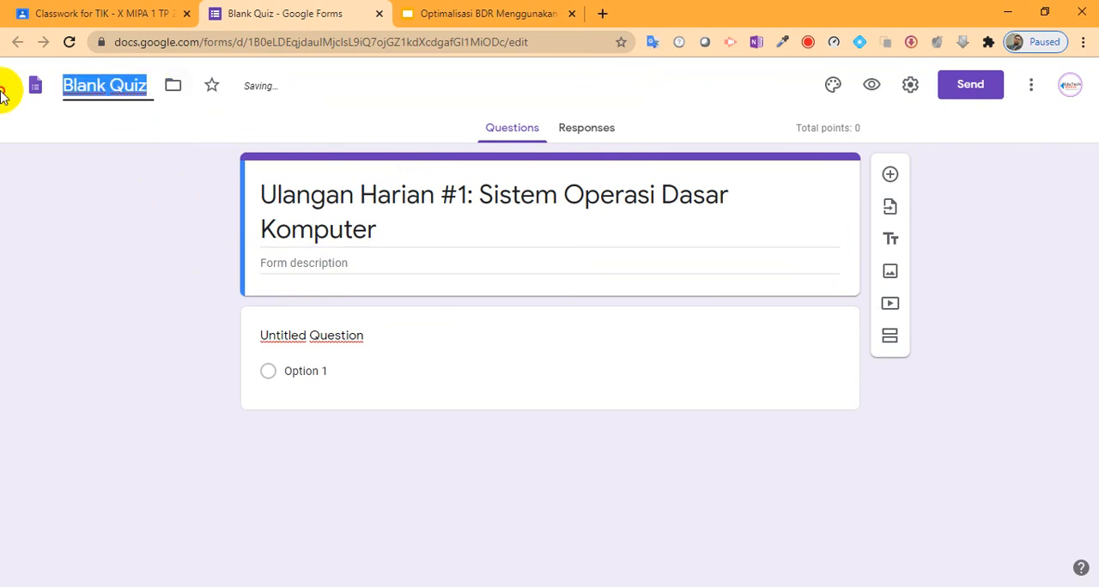
key(ctrl+v)
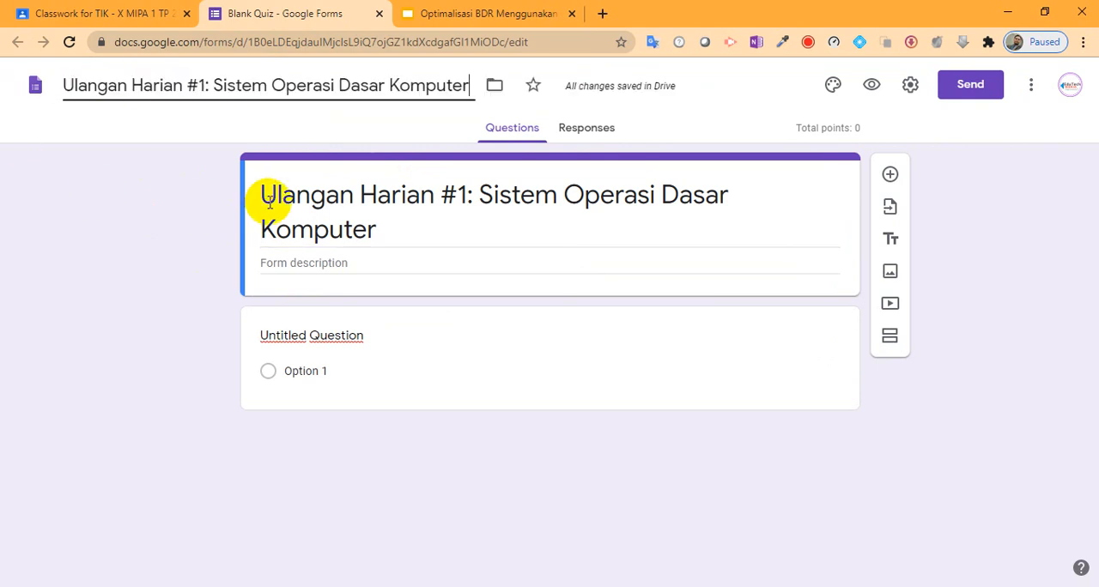
click(371, 261)
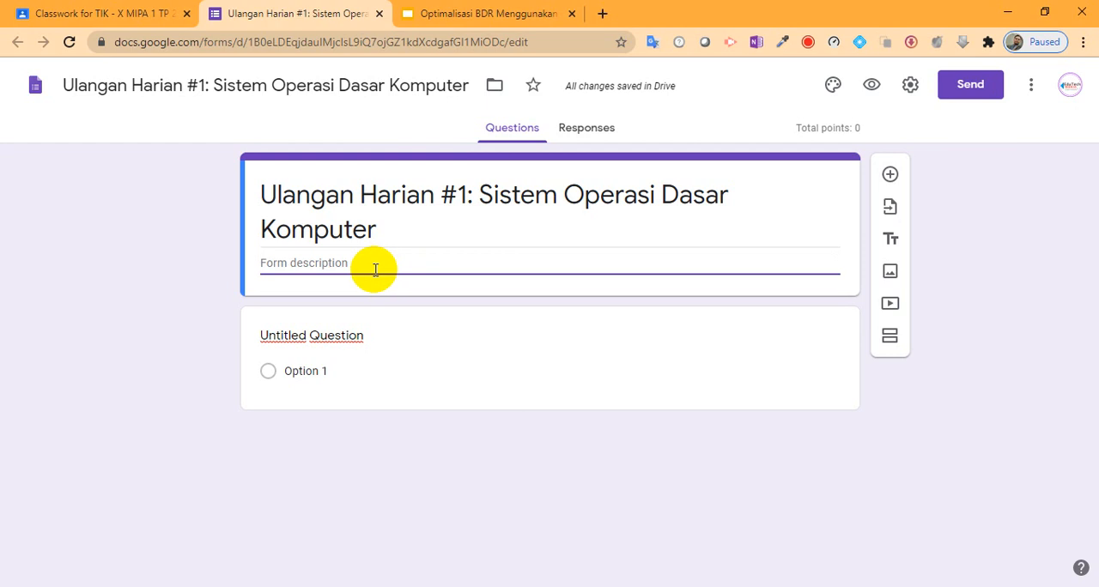
Step: Enter "Petunjuk:" in the form description, followed by the instruction "1. Sebelum mengerjakan, pastikan berdo'a terlebih dahulu" on its own line
text(Petu)
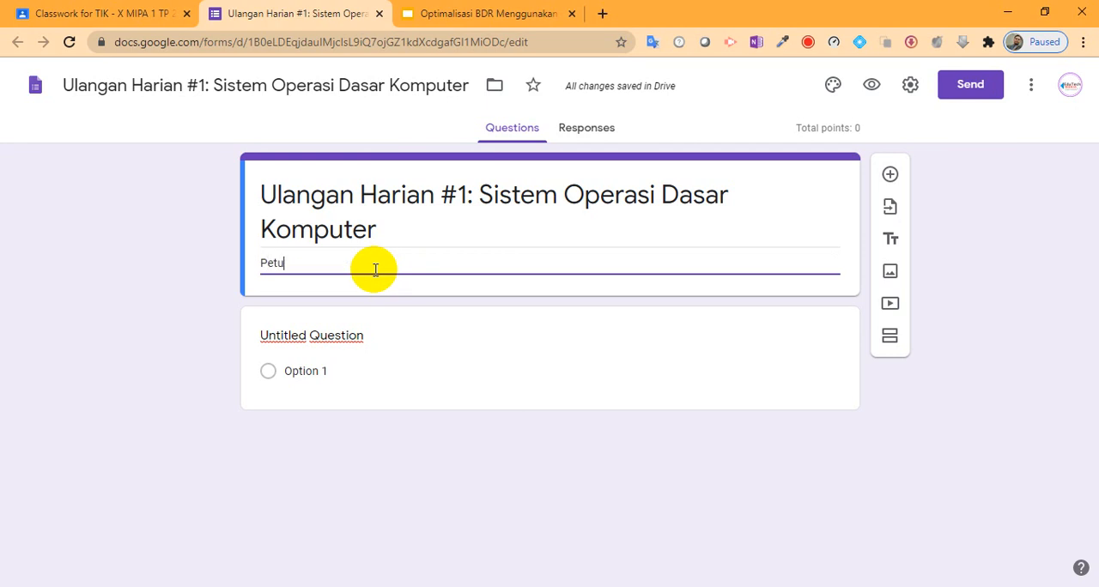
text(nju)
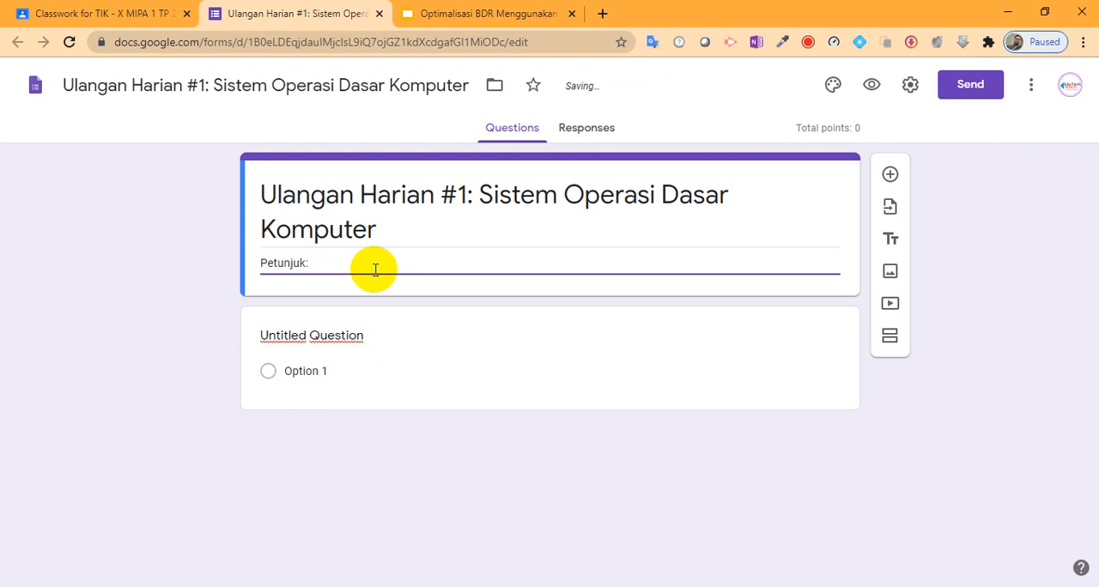
text(k:)
key(Return)
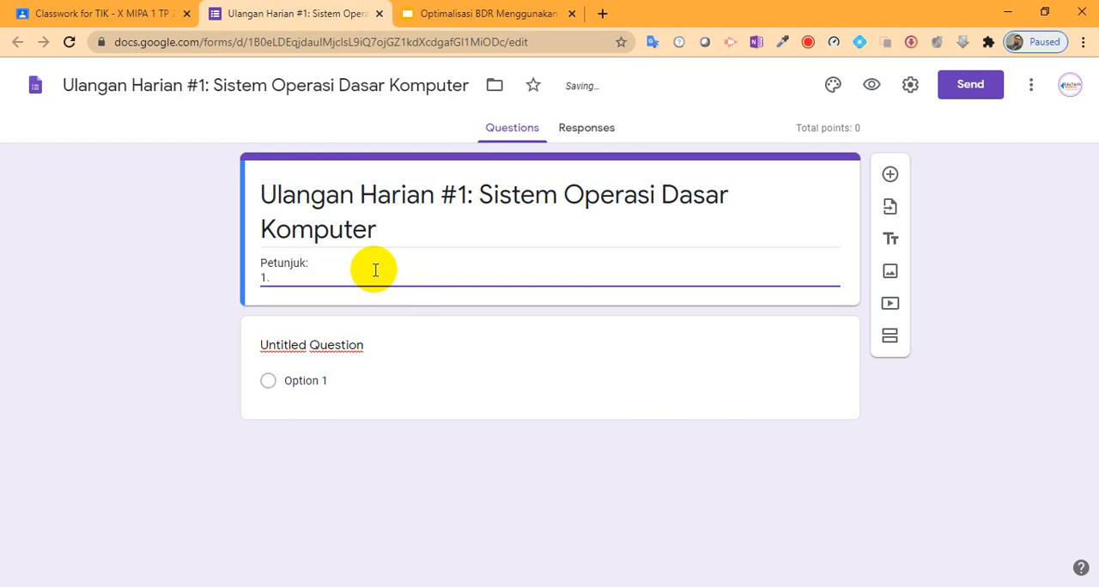
text(1. Sebelu)
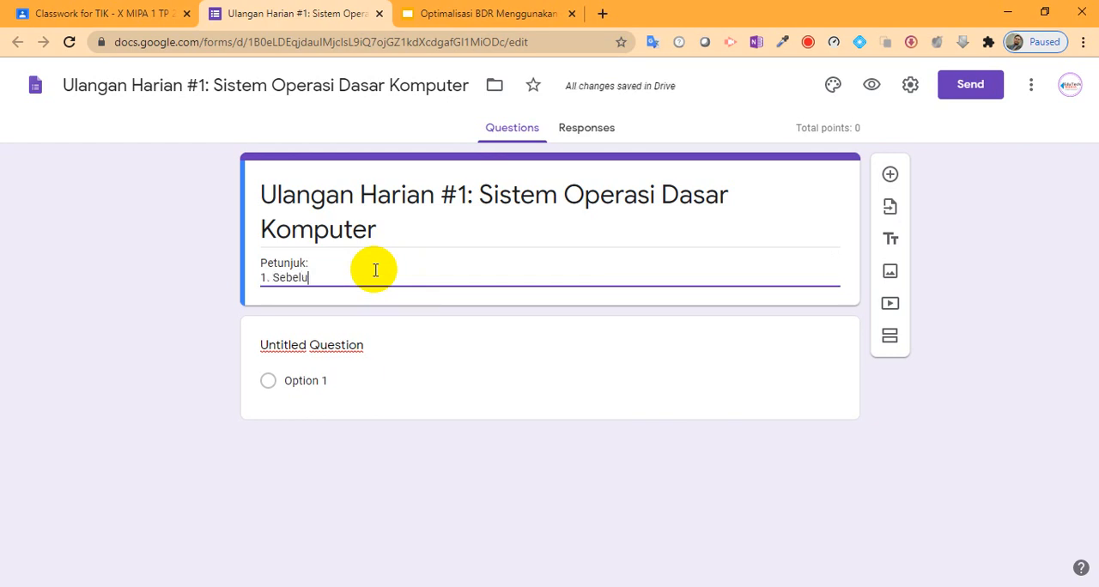
text(m mengerk)
text(kan, pas)
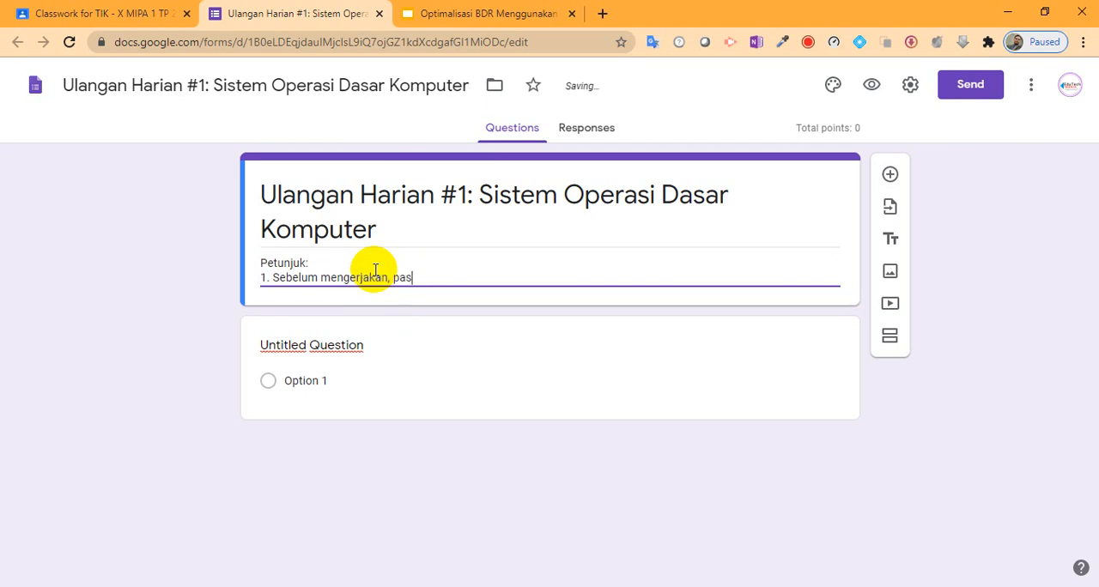
text(tikan berdo'a ter)
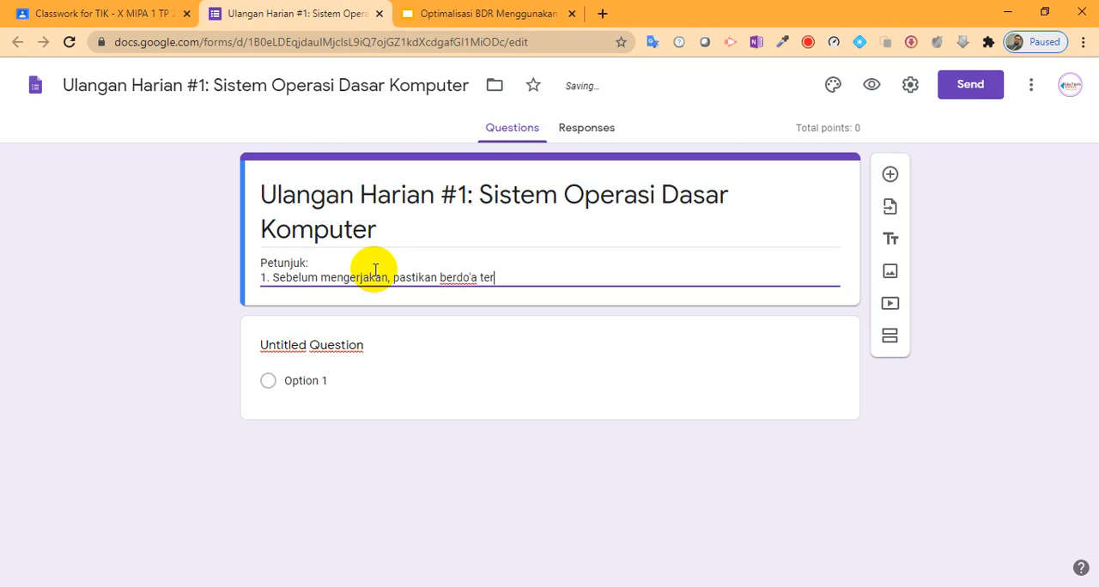
text(lebih dahul)
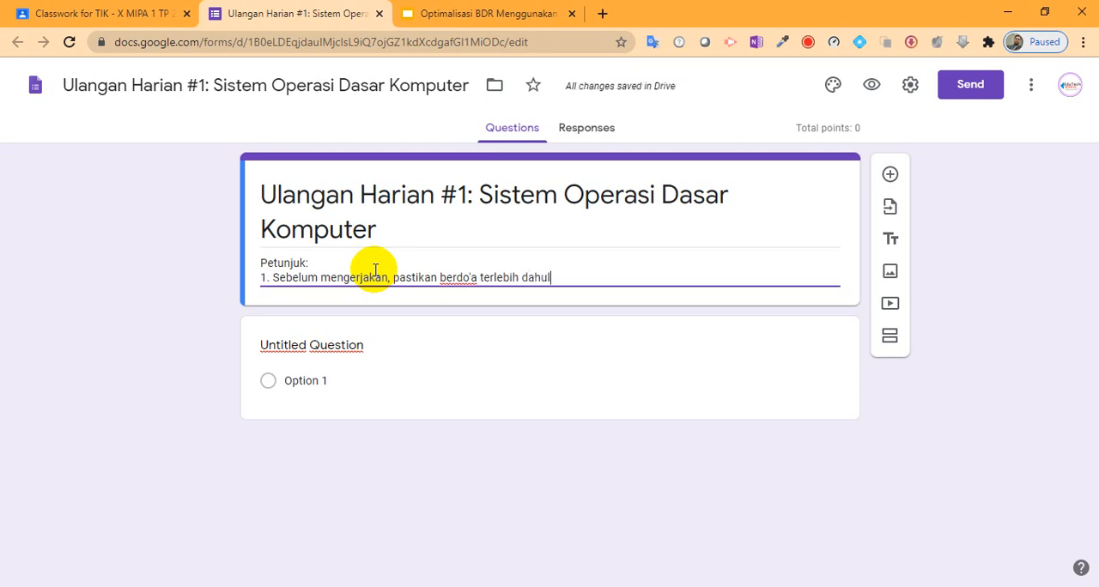
text(u)
key(Return)
Step: Add the second instruction "2. Waktu untuk mengerjakan adalah 15 menit" to the form description
text(2. )
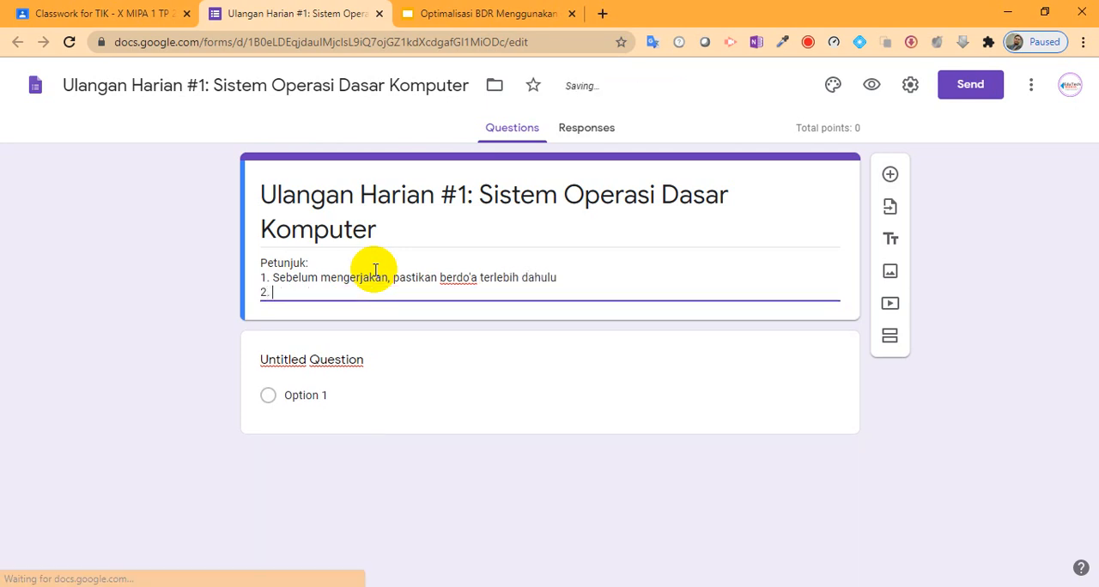
text(Waktu)
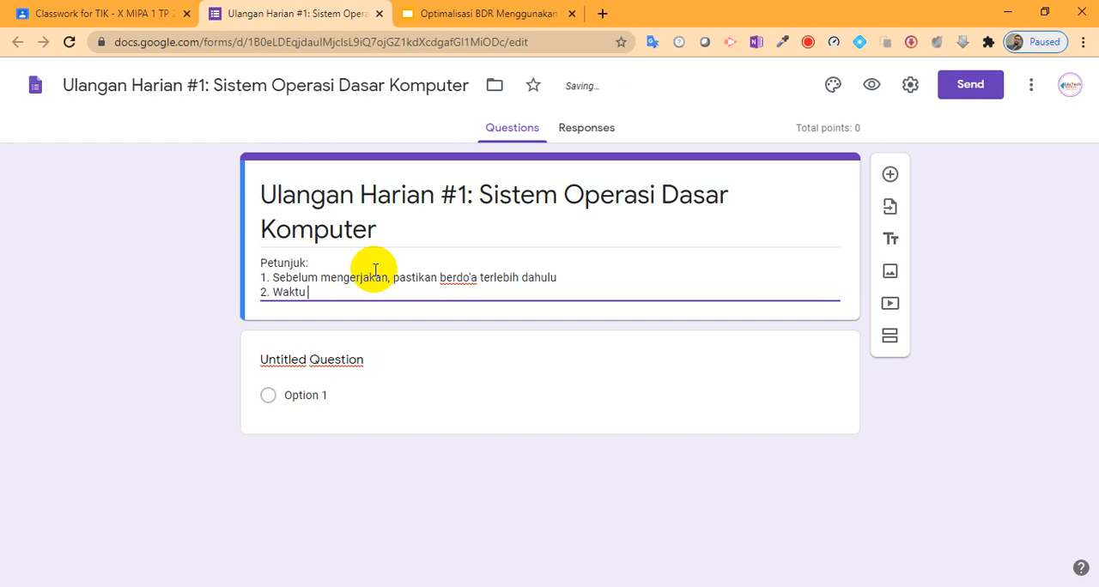
text( untuk mengerjakan adla)
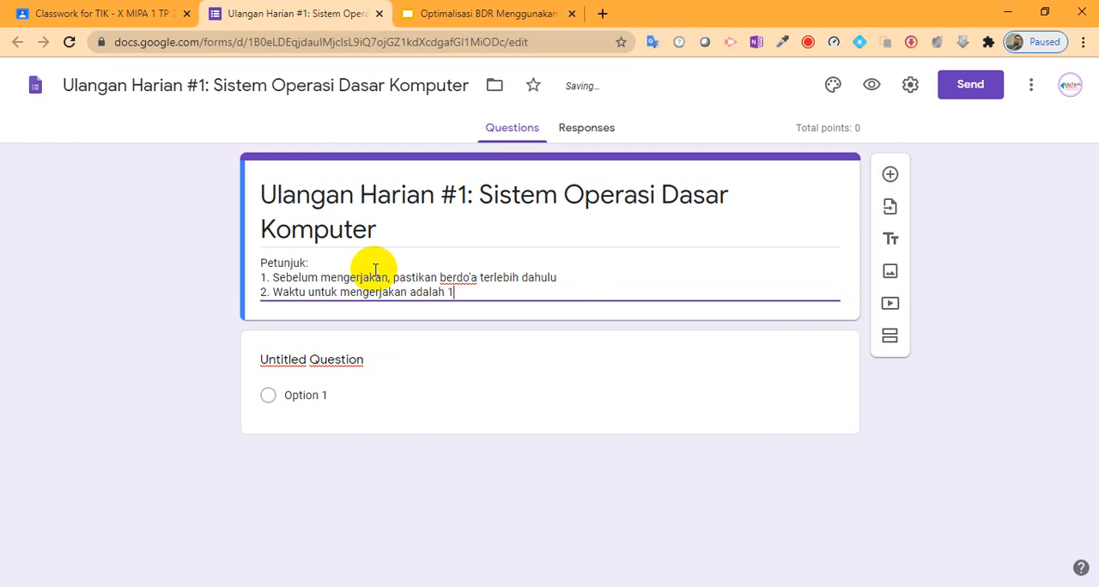
text(ah 15 menit)
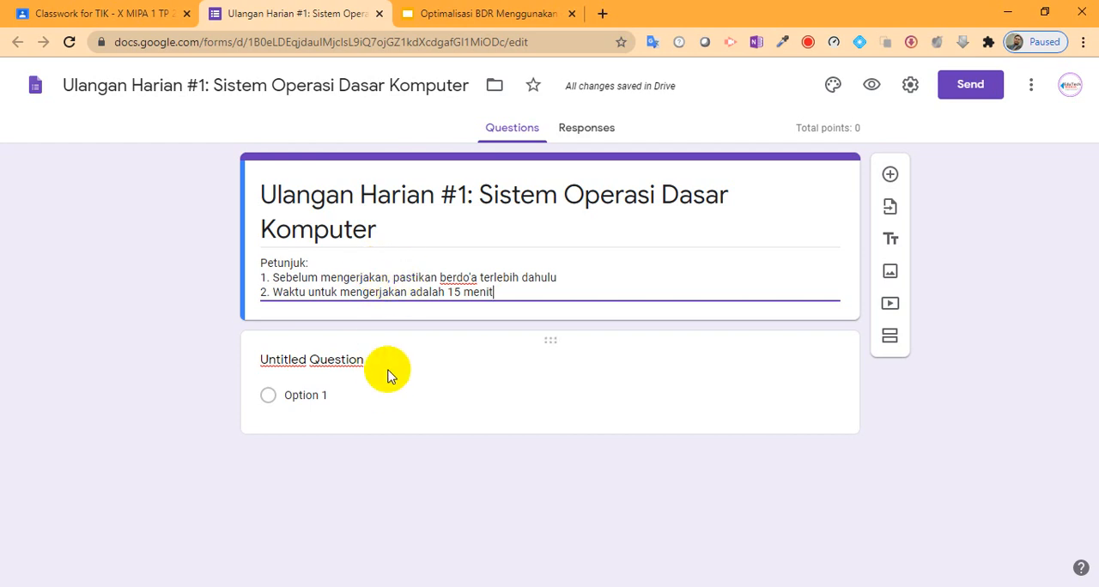
Step: Look through the question types available for the untitled question, and review the form's title and description
click(350, 361)
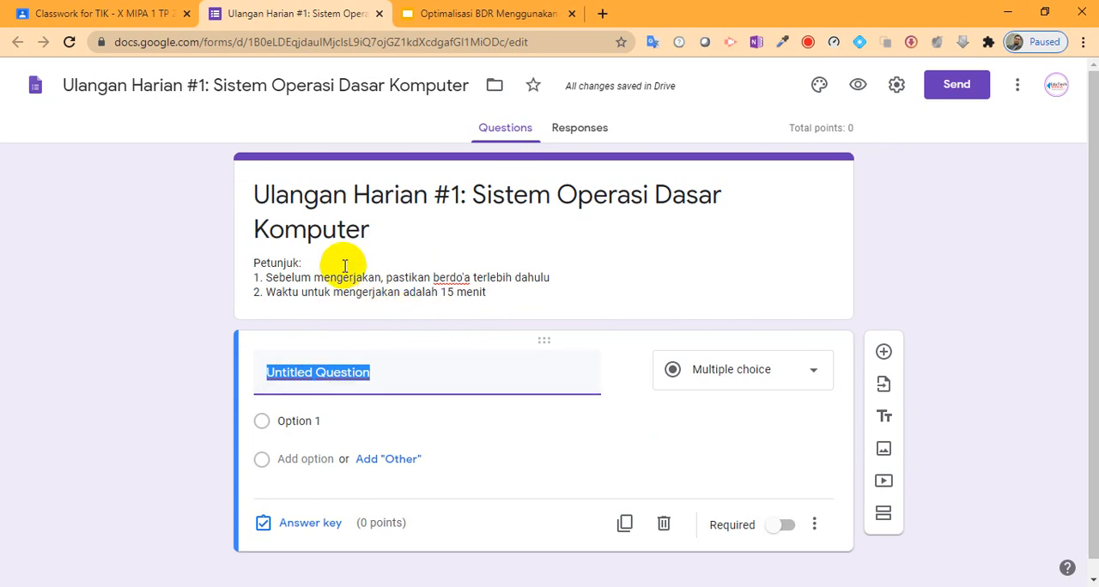
click(811, 374)
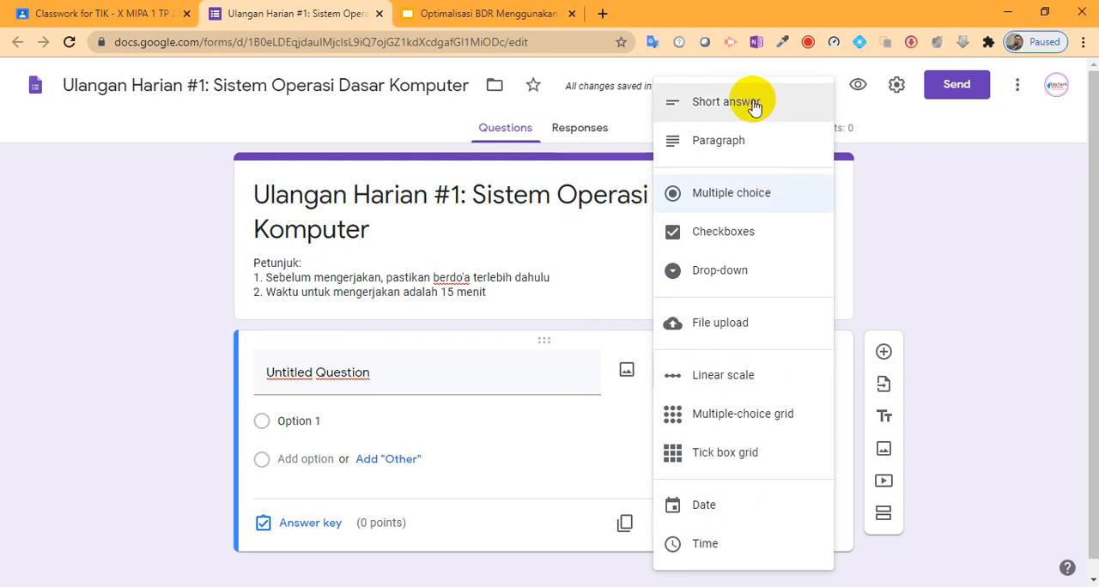
click(439, 381)
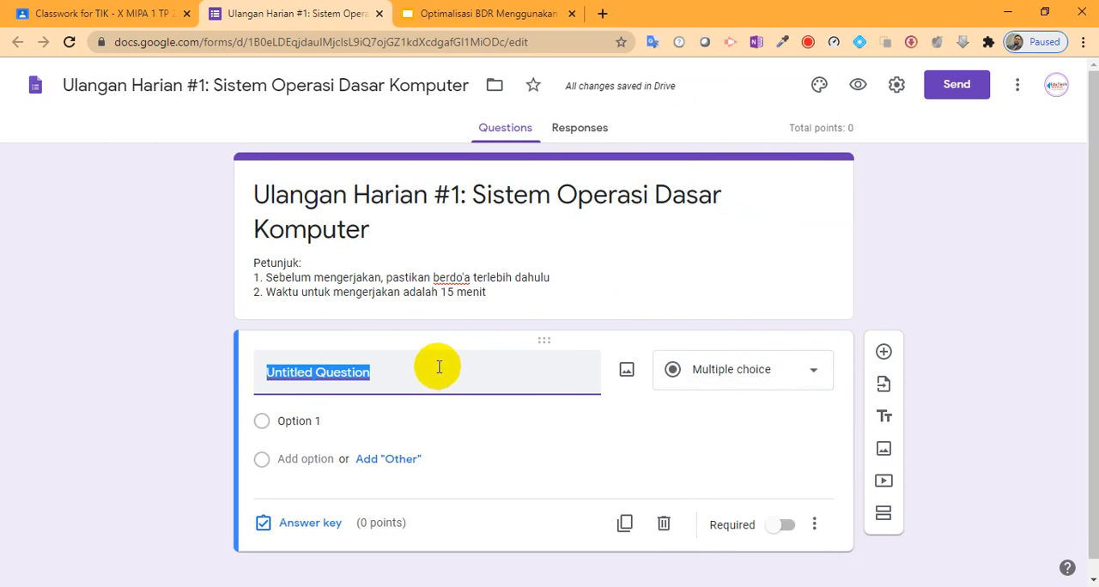
click(432, 239)
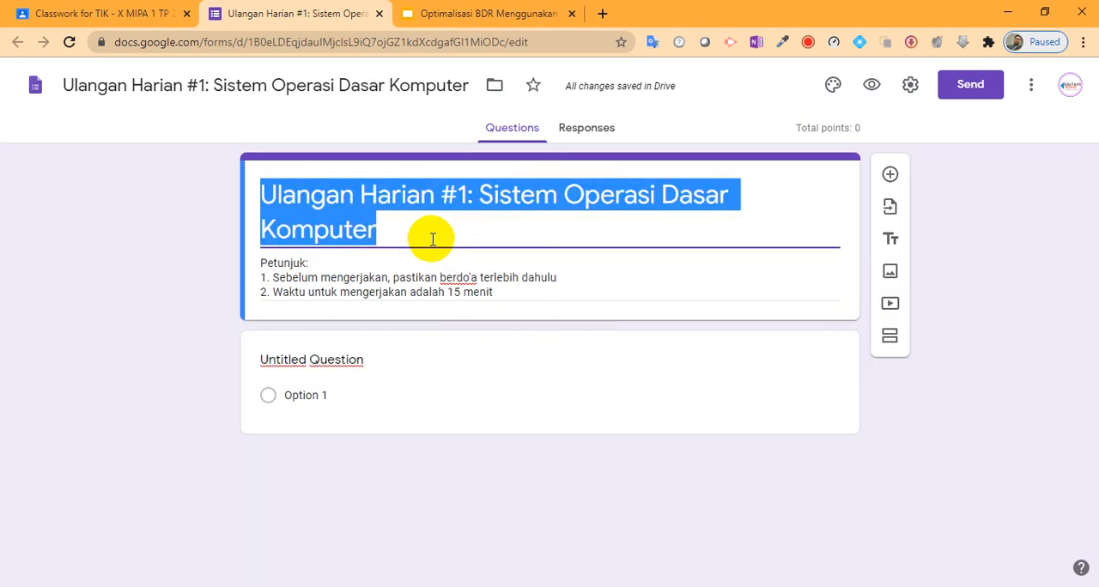
click(451, 278)
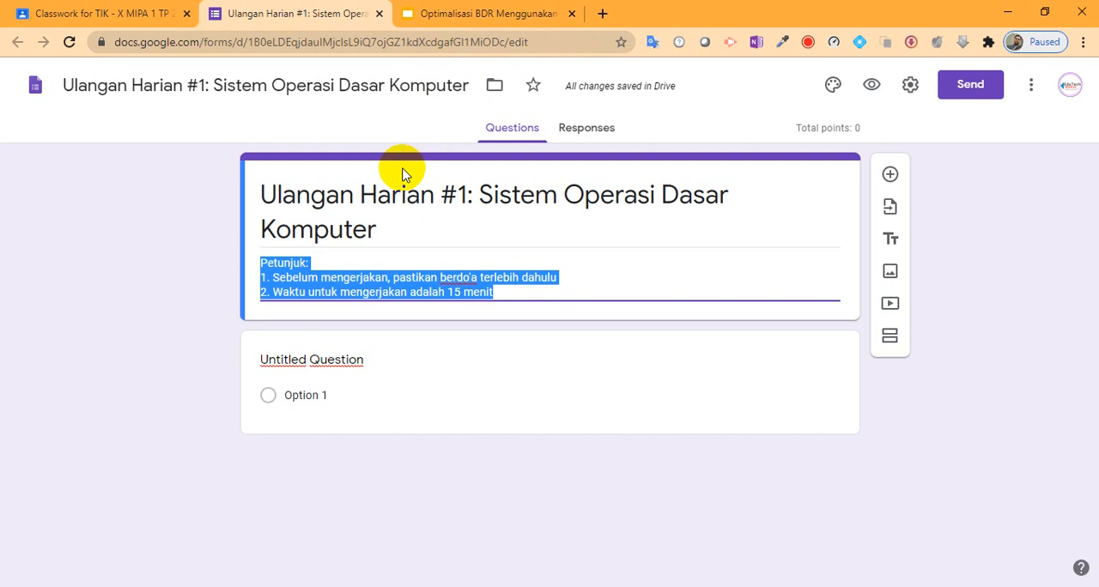
Step: Replace the untitled question's text with "Soal 1"
click(326, 362)
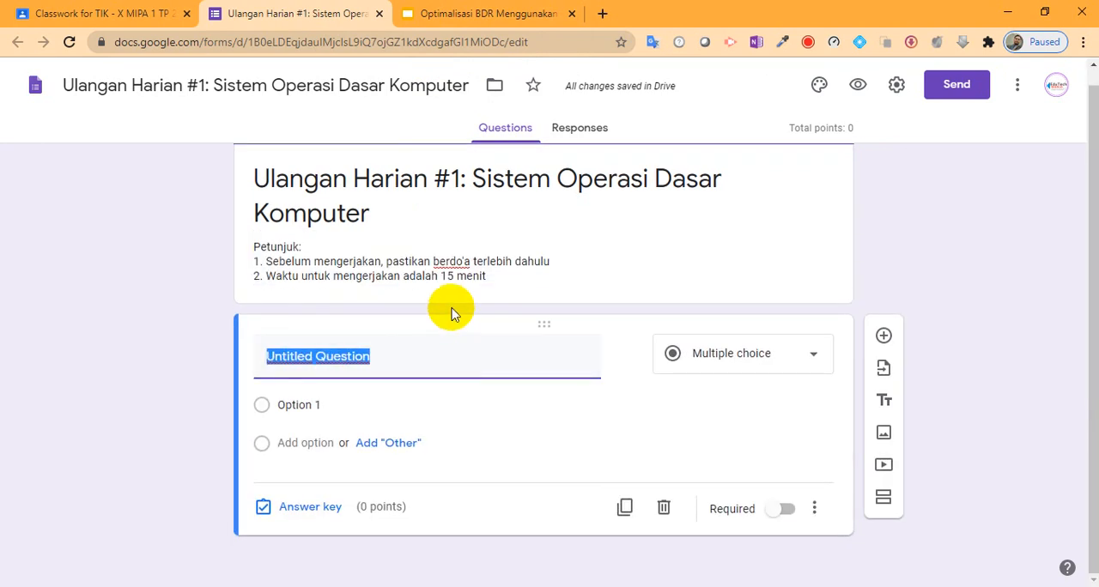
text(Soa)
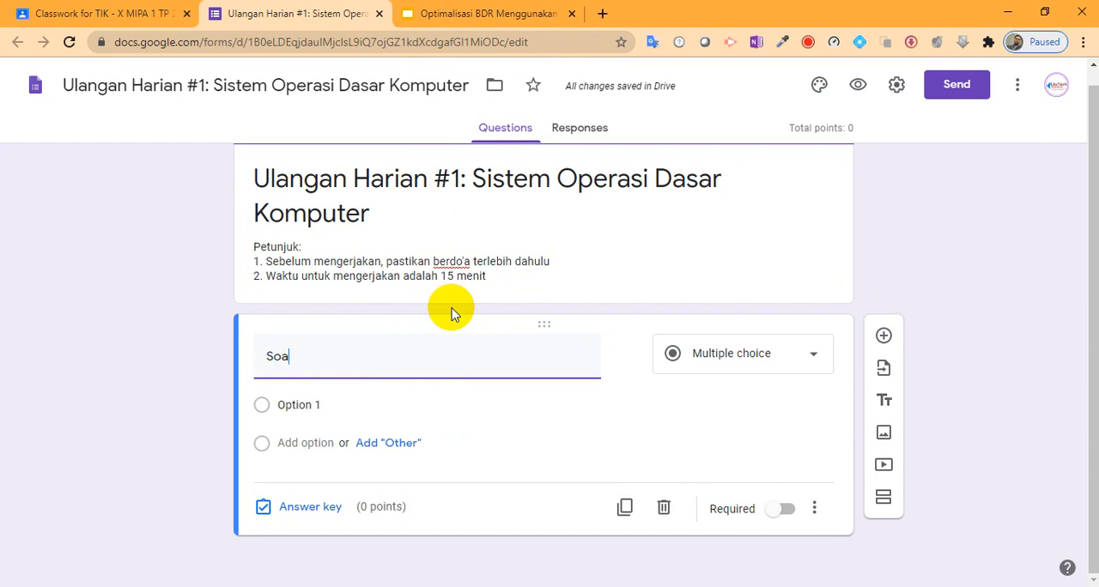
text(l 1)
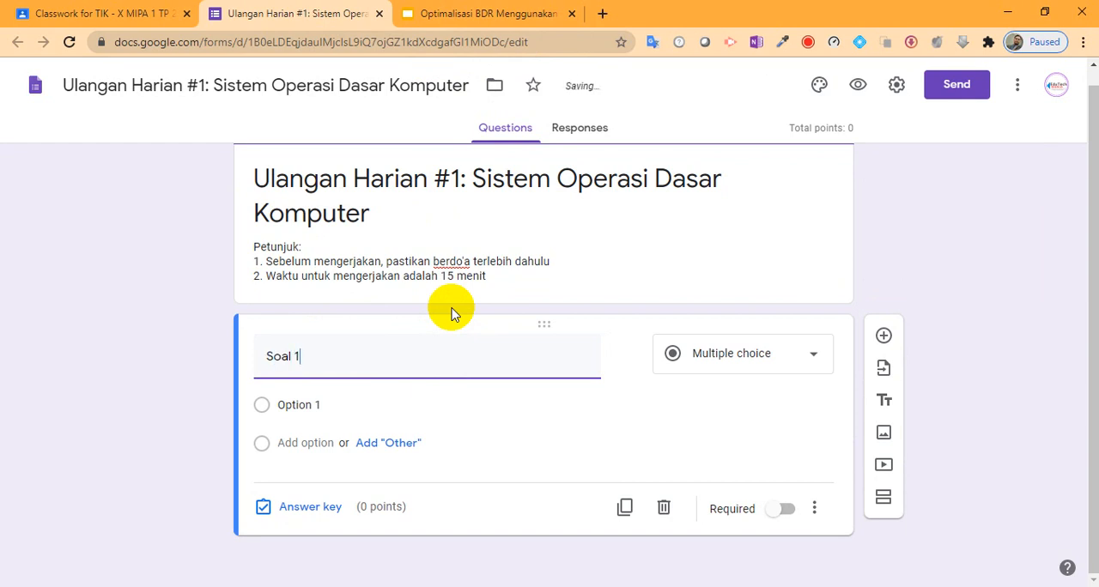
Step: Give the Soal 1 question five answer options labelled A, B, C, D and E, using the suggested options for B to D
click(346, 405)
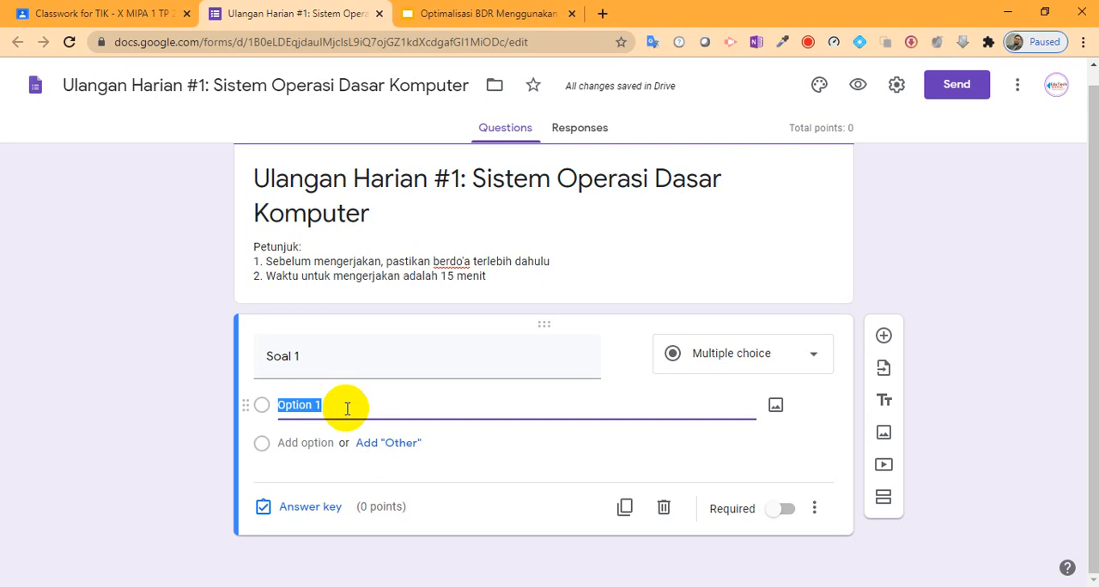
text(A)
click(307, 444)
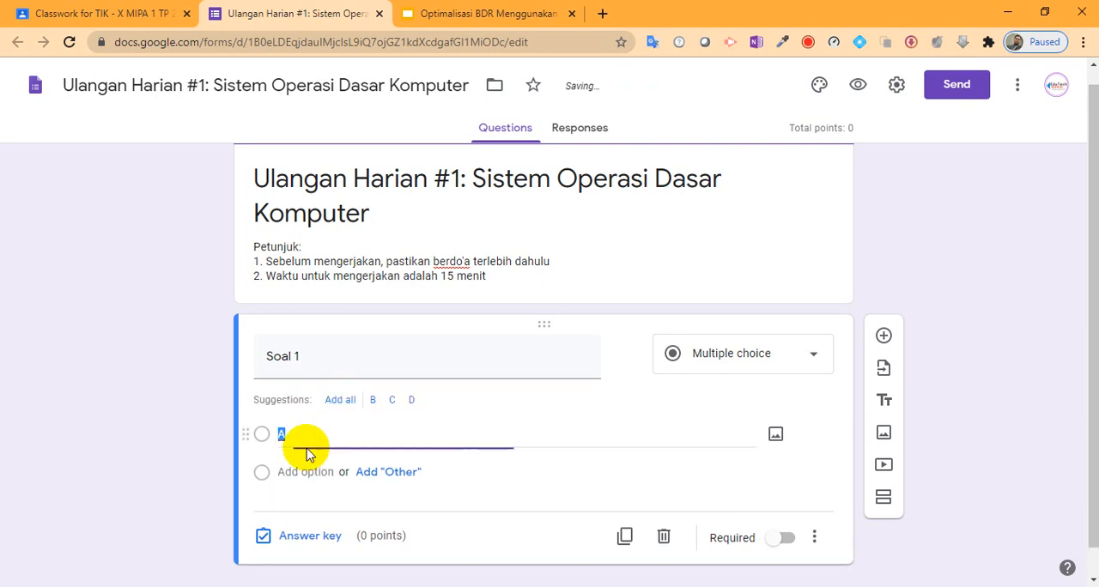
click(337, 409)
click(290, 558)
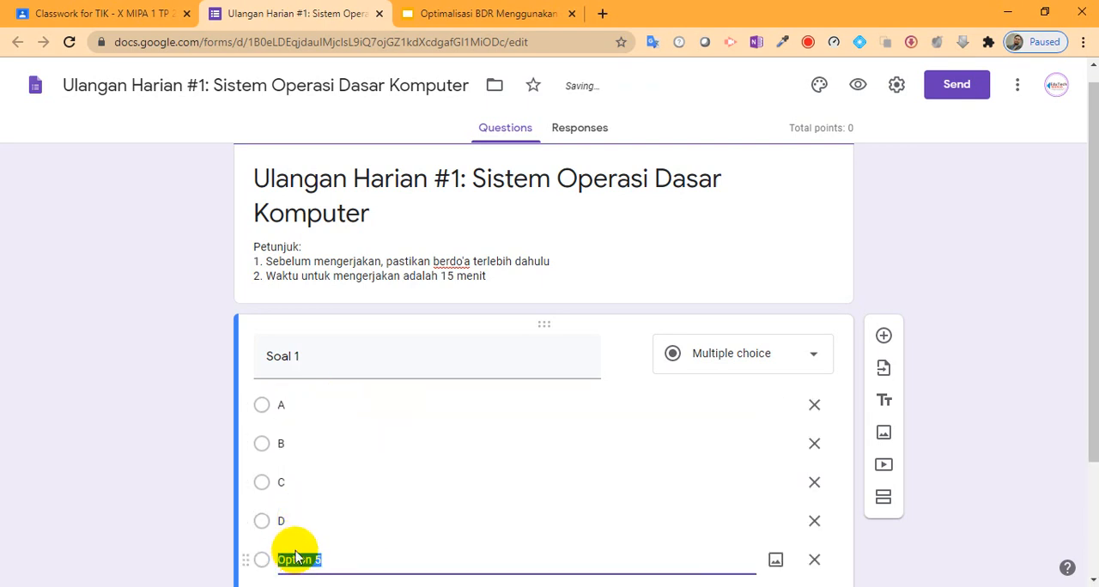
text(D)
key(BackSpace)
text(E)
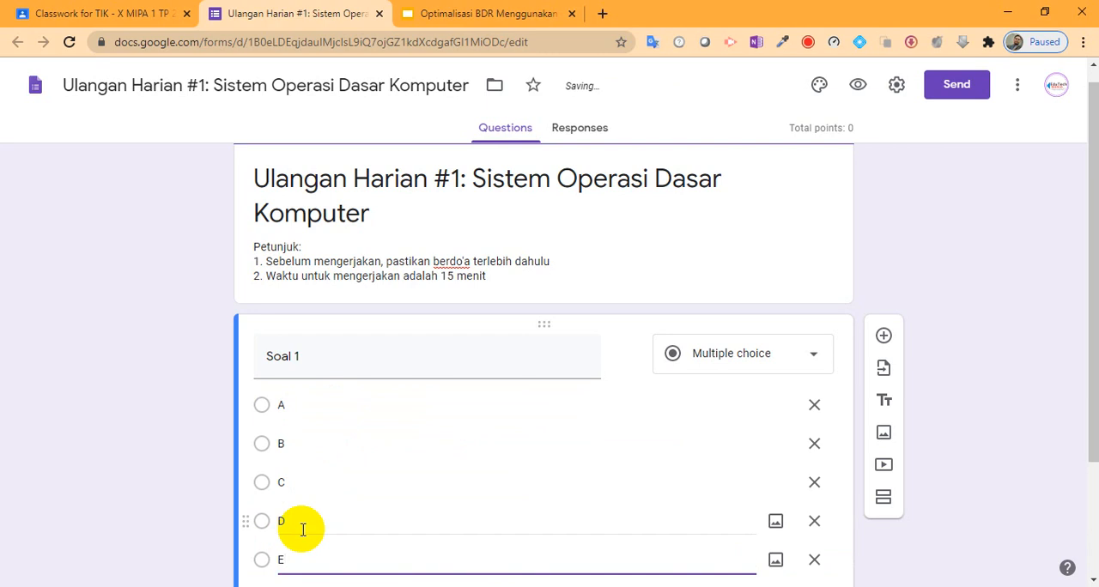
scroll(369, 358, down, 1)
scroll(373, 355, up, 1)
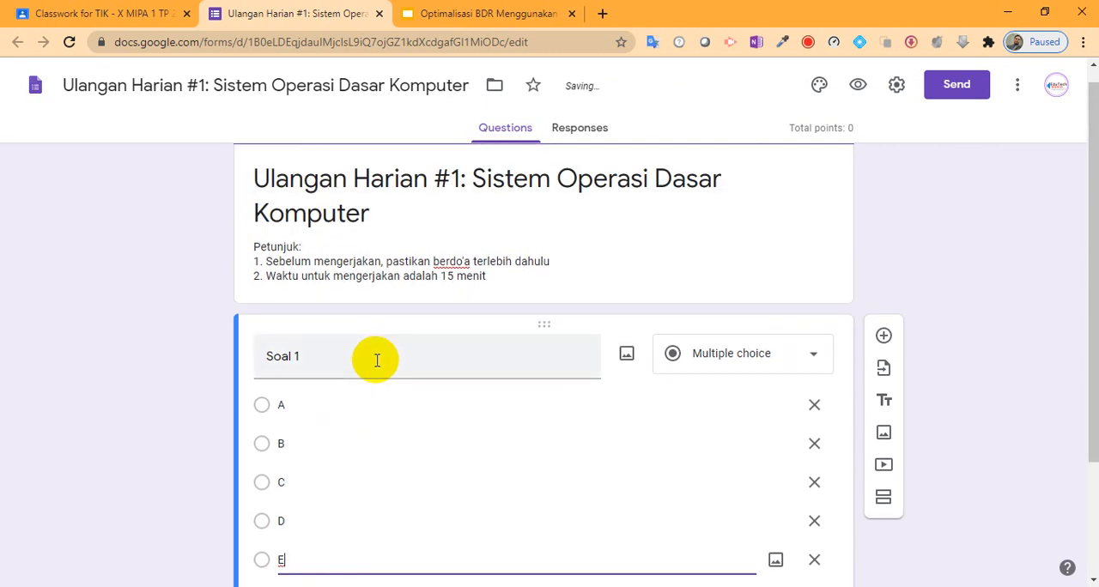
Step: Replace the question text with "Bagaimana cara untuk mematikan komputer"
triple_click(371, 363)
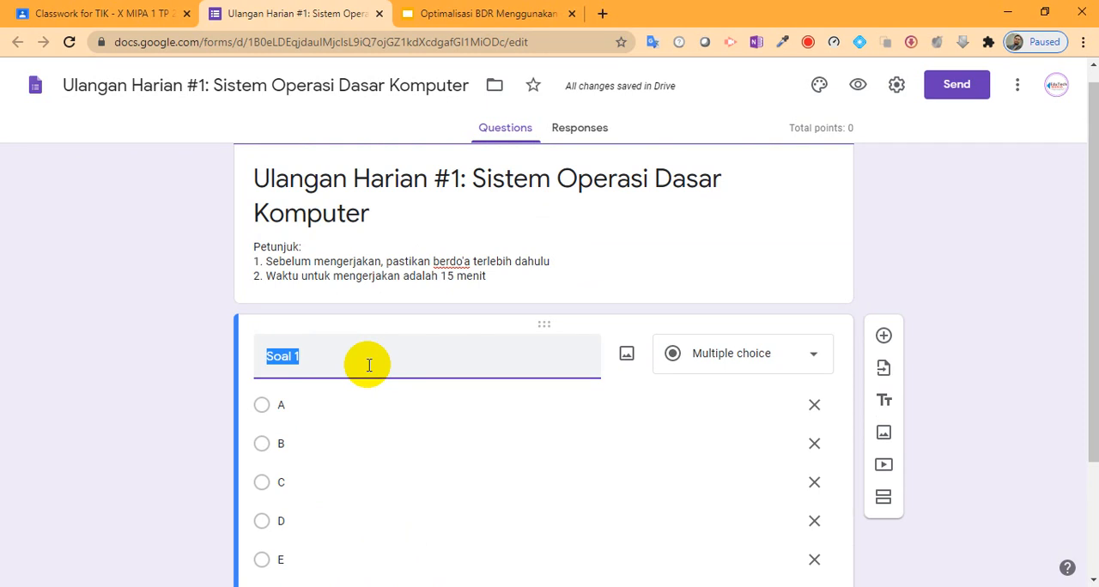
text(Bagaimana )
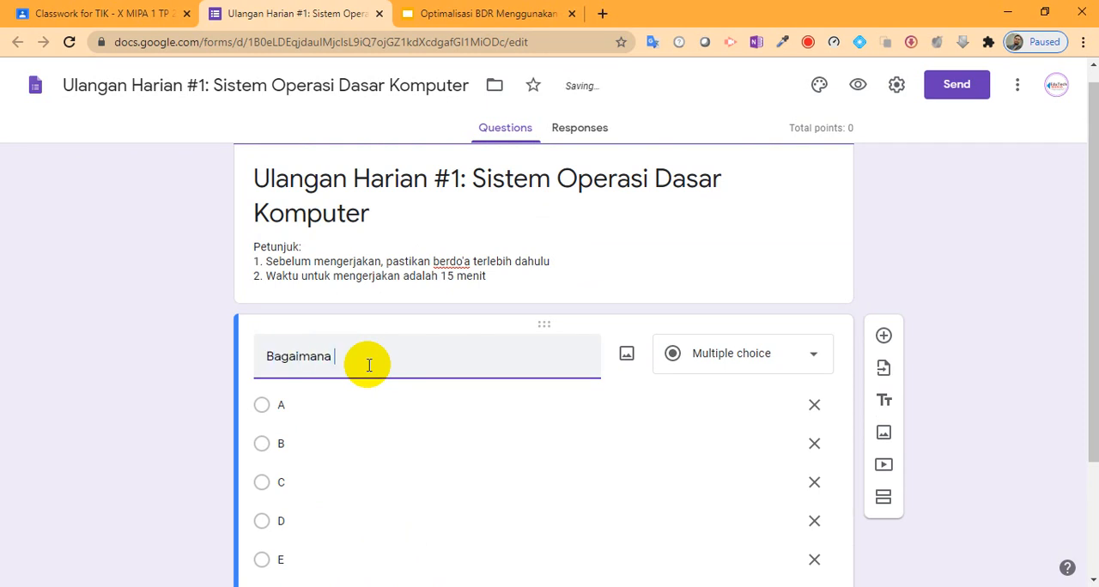
text(cara untuk mema)
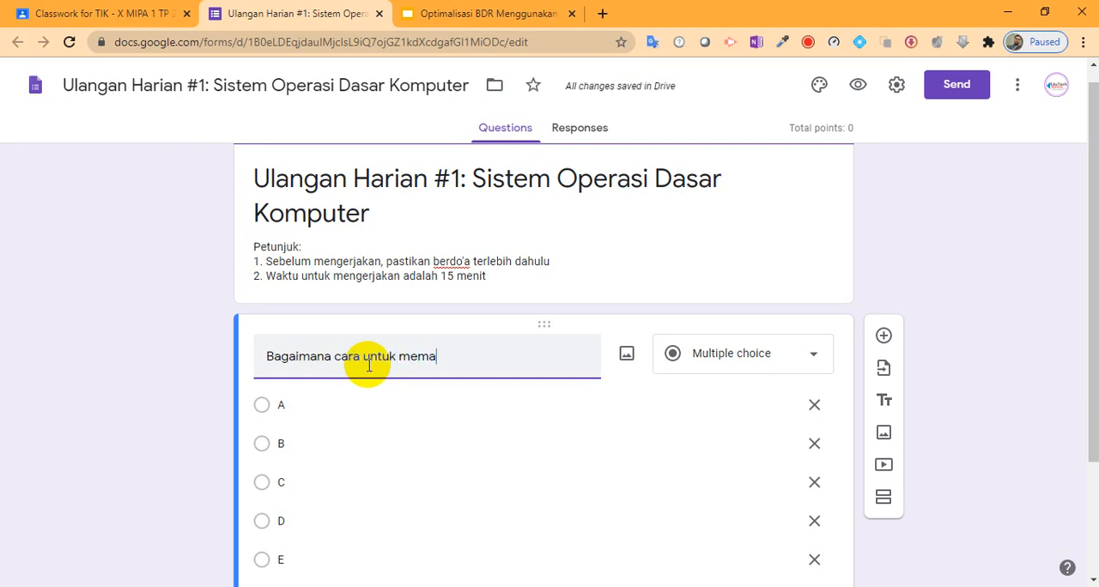
text(tikan komputer)
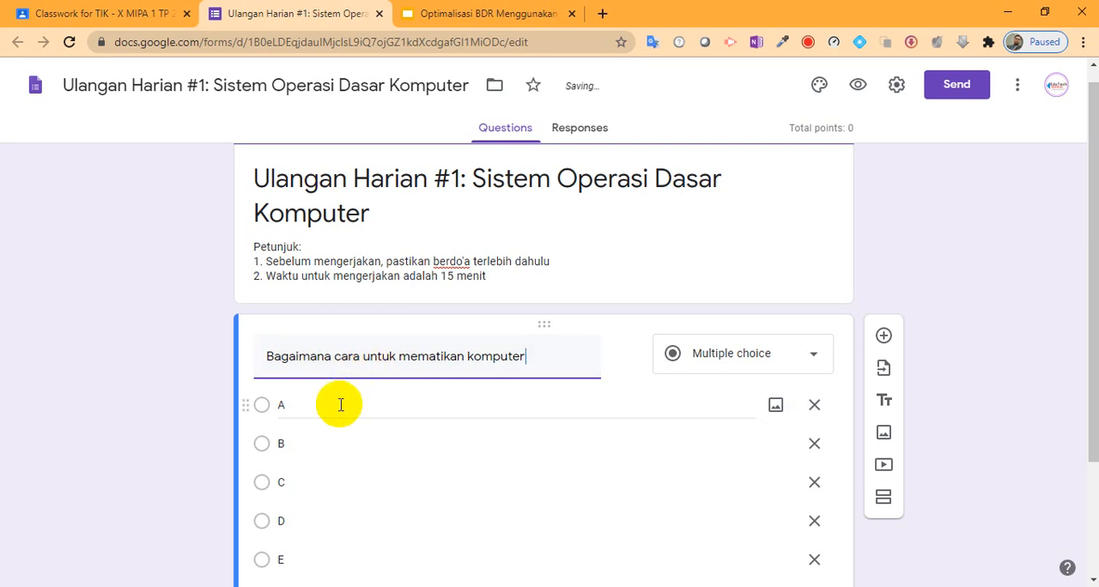
Step: Change answer option A to "Tekan tombol power"
click(381, 395)
scroll(383, 392, down, 2)
text(T)
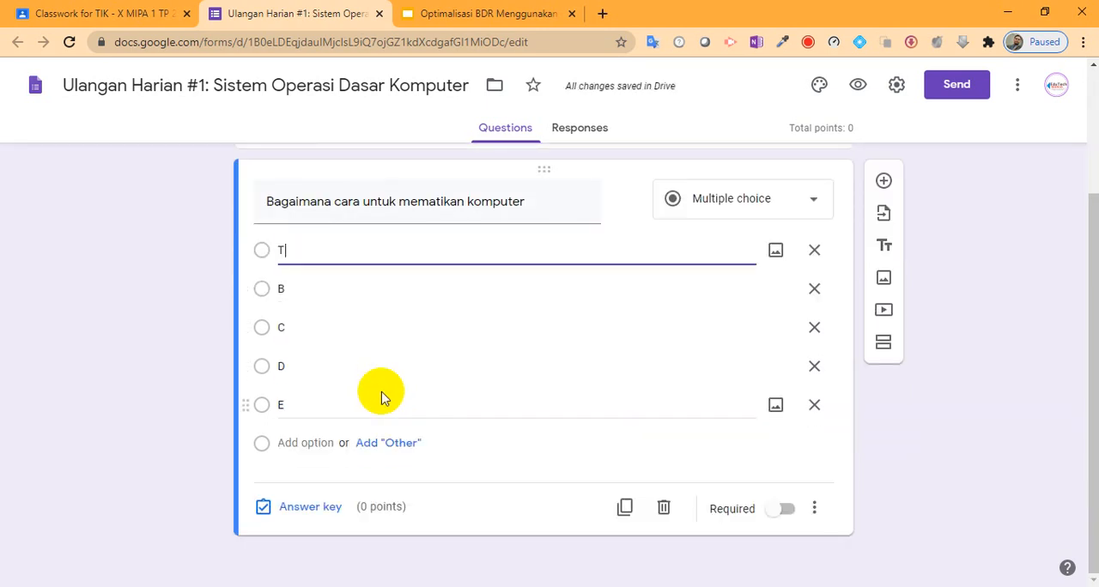
text(ekan tombo)
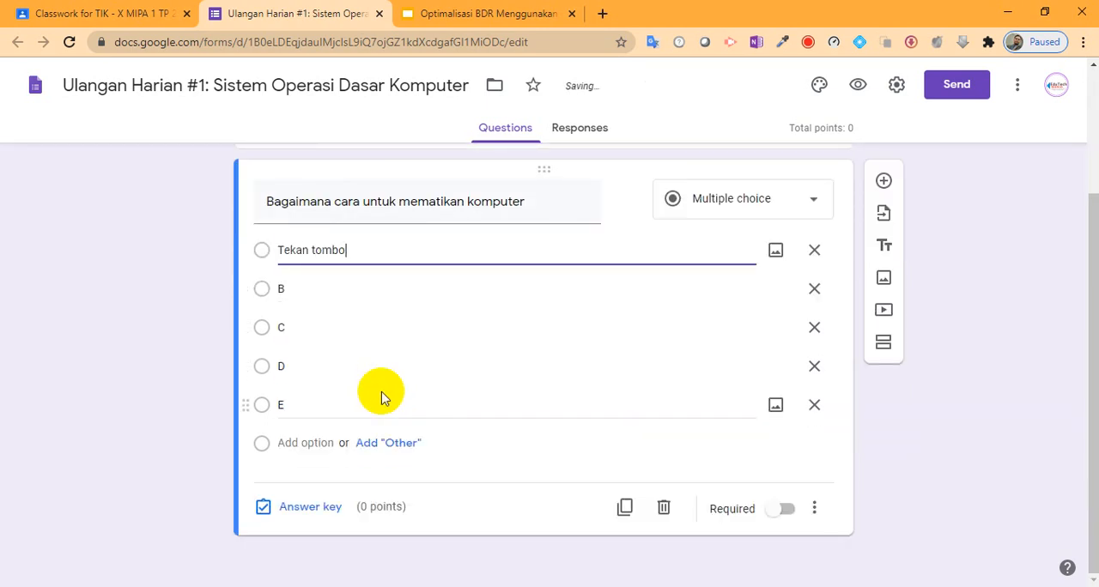
text(l power)
Step: Change answer option B to "Tekan TOmbol restart"
click(331, 290)
text(Teka)
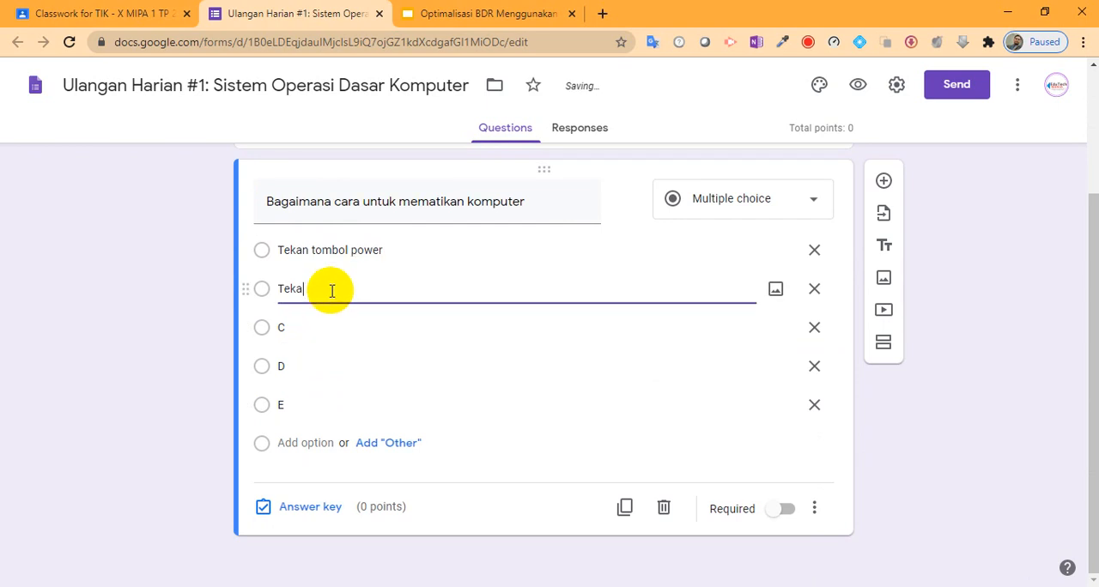
text(n TOmbol )
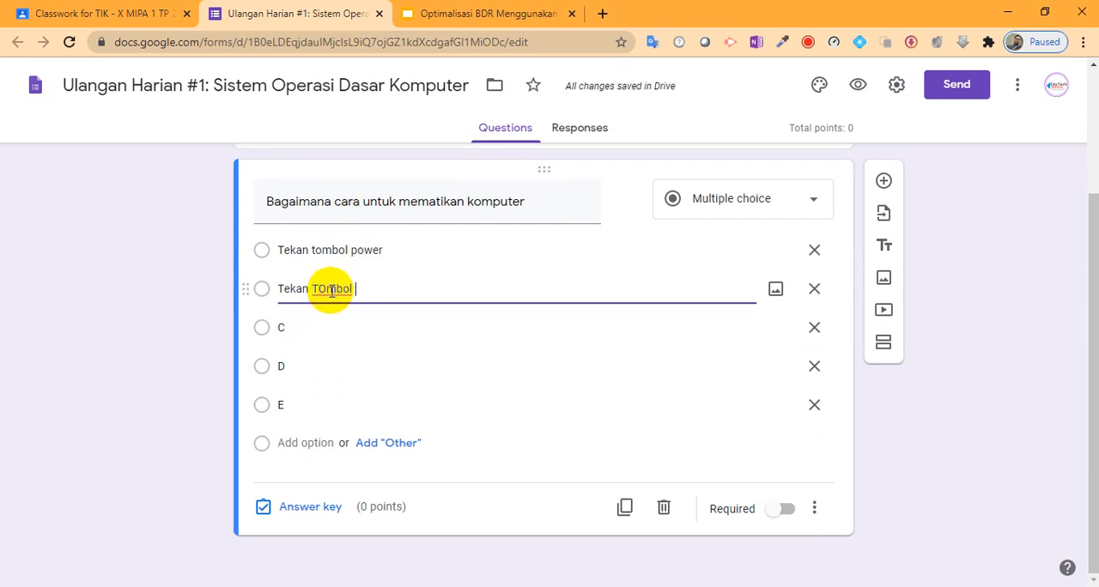
text(restart)
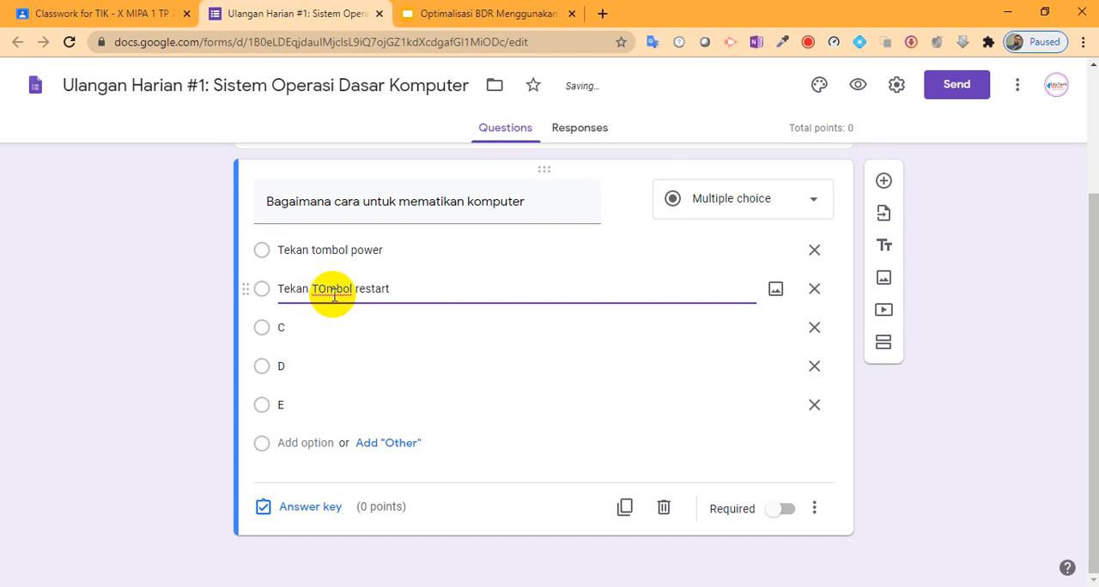
Step: Change answer option C to "Cabut Kabel Power" and option D to "Matikan Monitor"
click(336, 327)
text(Cabut )
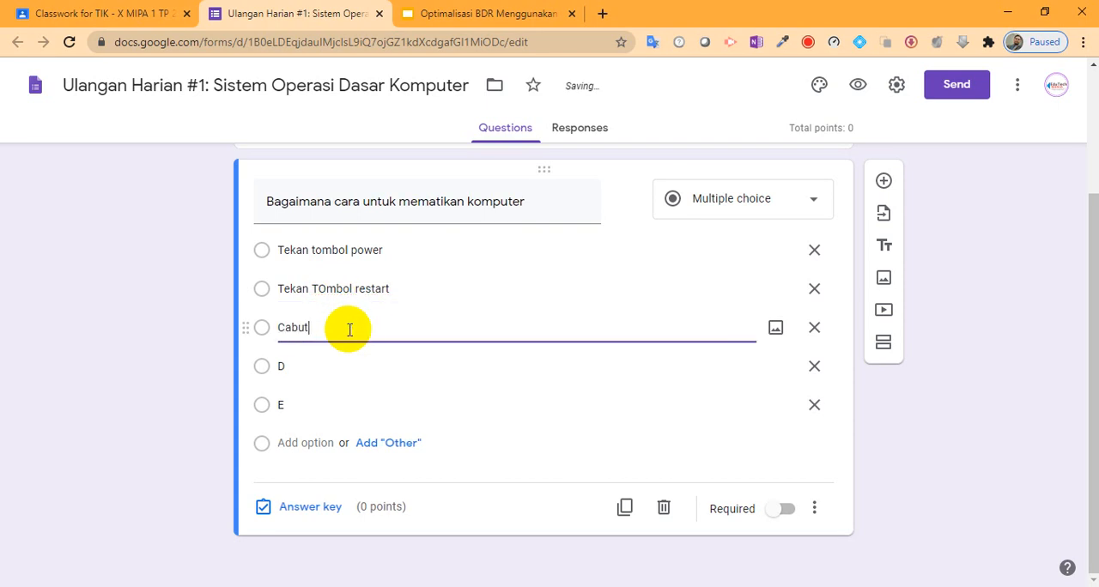
text(Kabel Power)
click(326, 362)
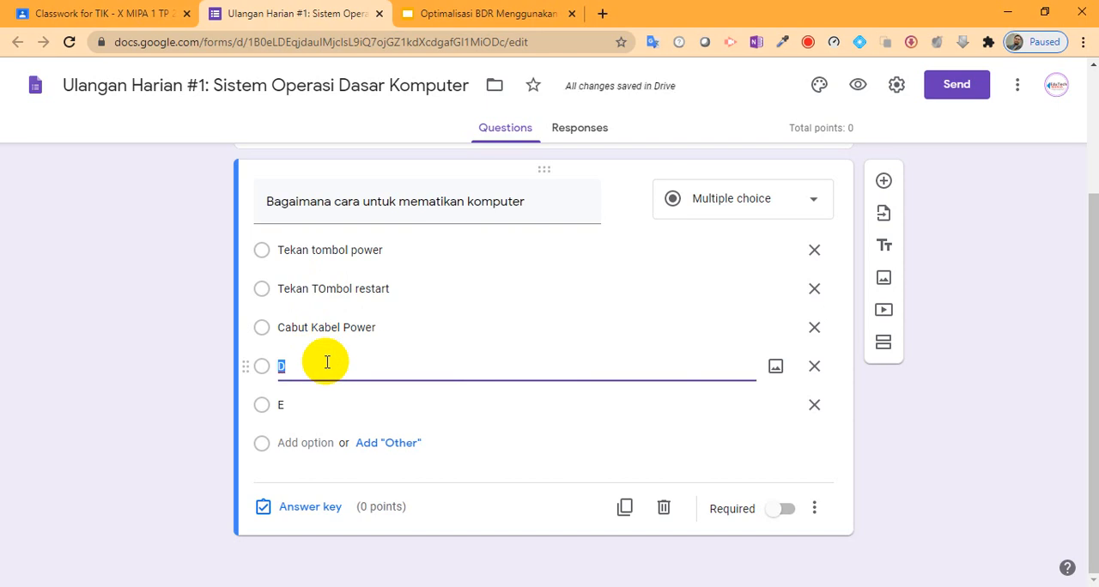
text(Matikan Monitor)
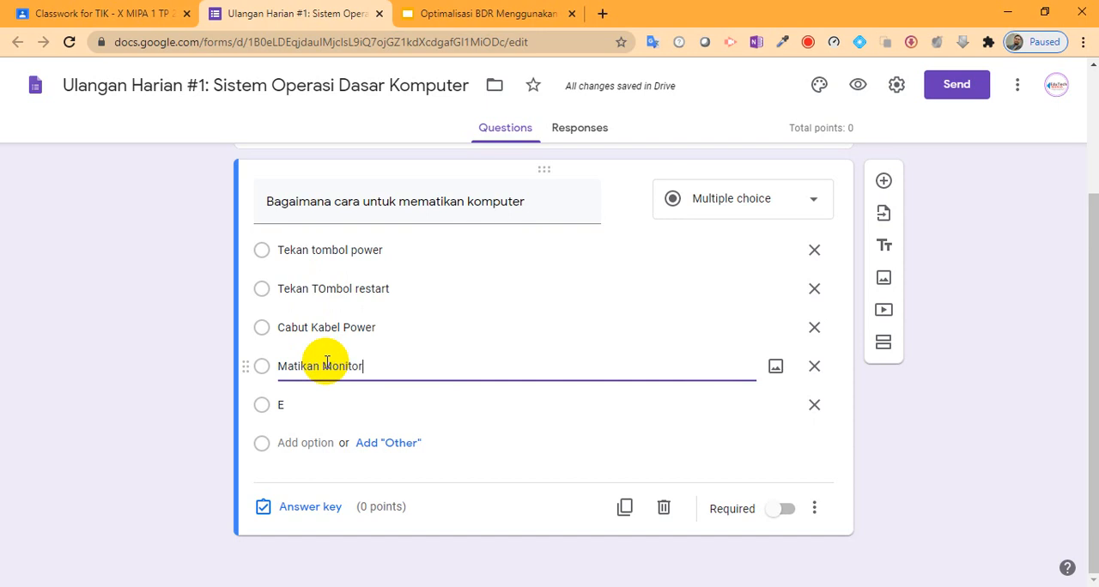
Step: Change answer option E to "Tekan tombol power off"
click(319, 408)
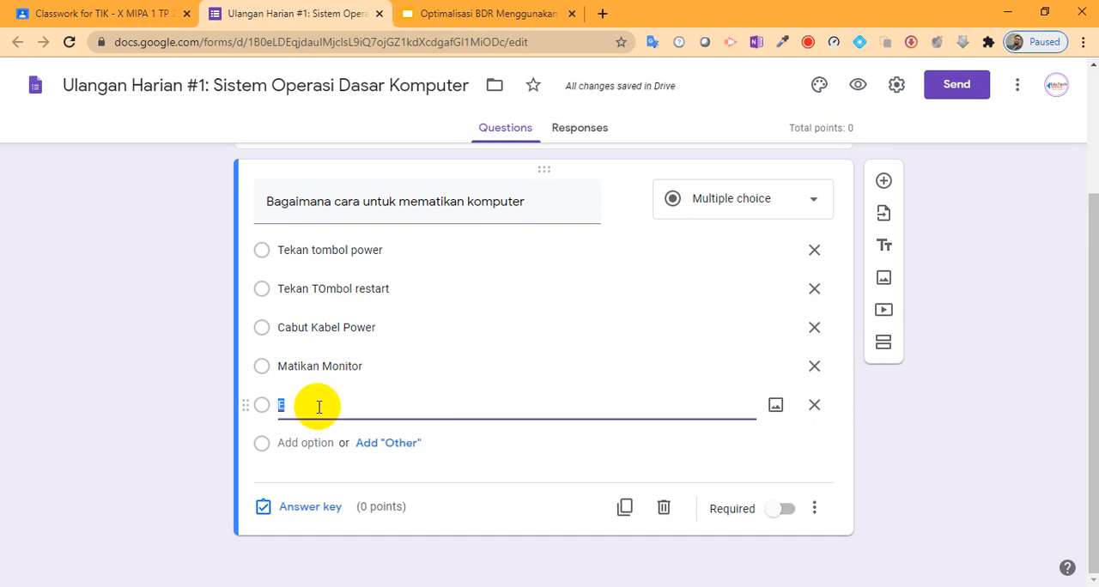
text(Matik)
double_click(318, 409)
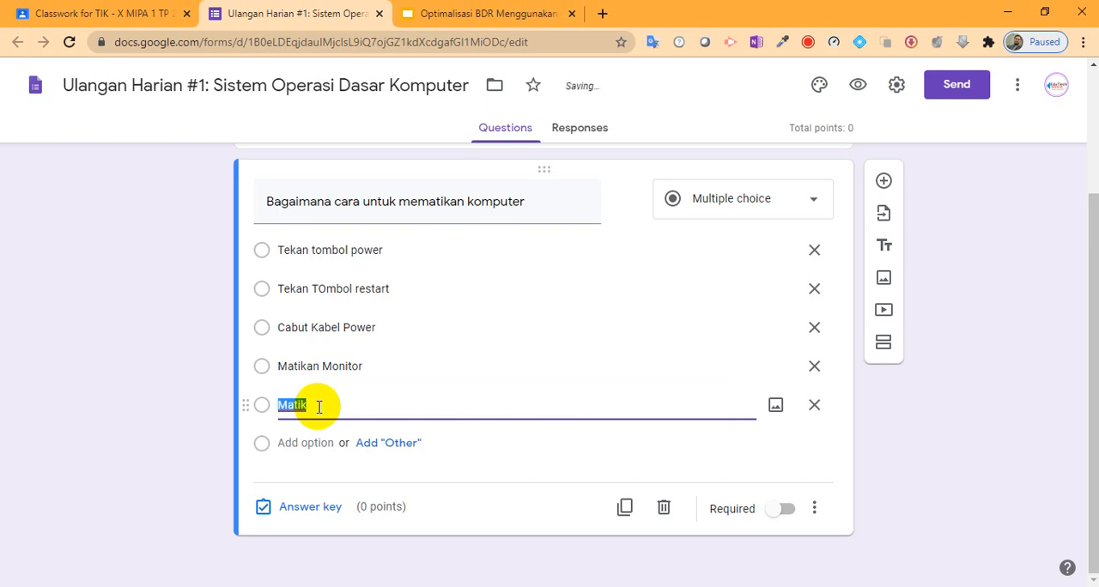
text(Tekan tomb)
text(ol)
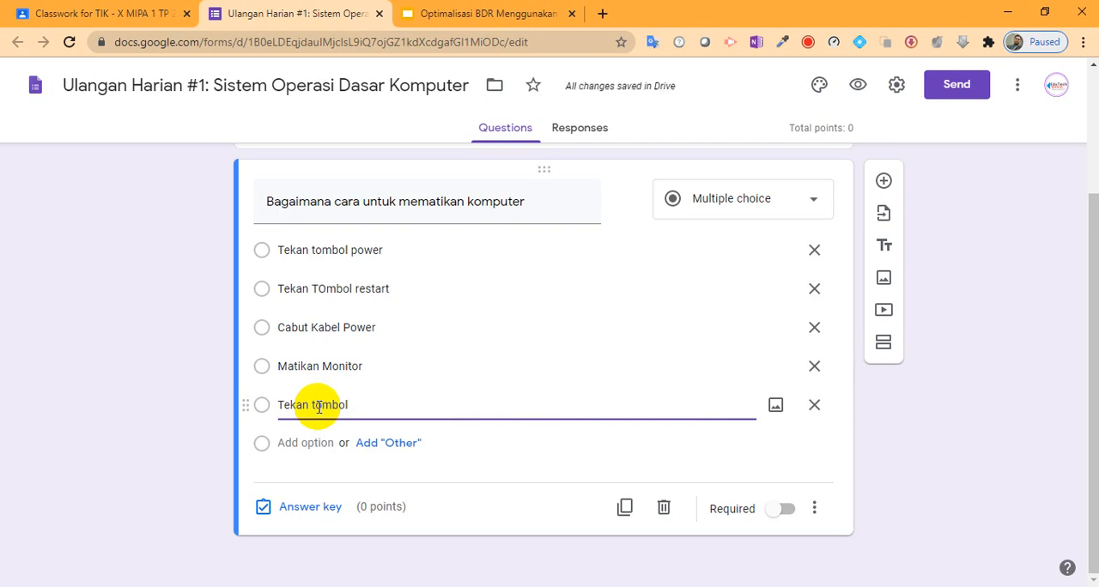
text( power off)
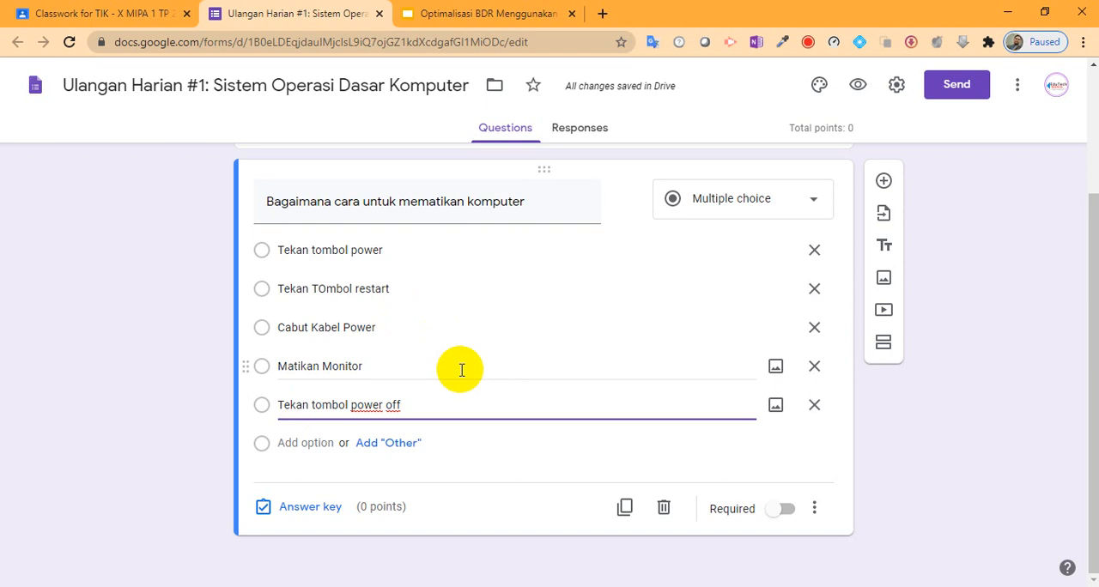
scroll(459, 368, up, 2)
scroll(464, 364, down, 1)
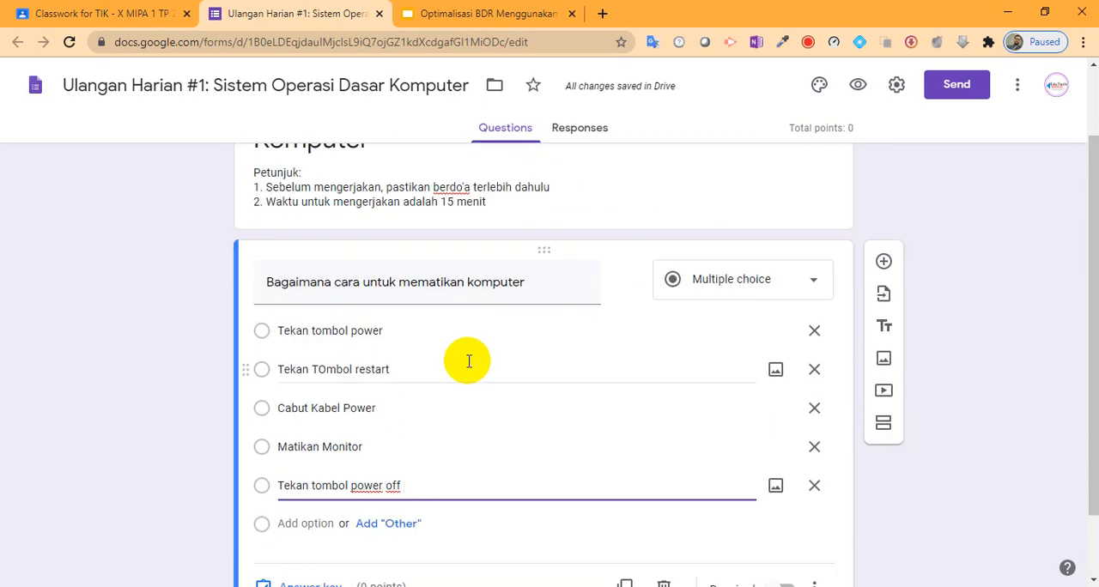
triple_click(453, 282)
scroll(471, 352, down, 1)
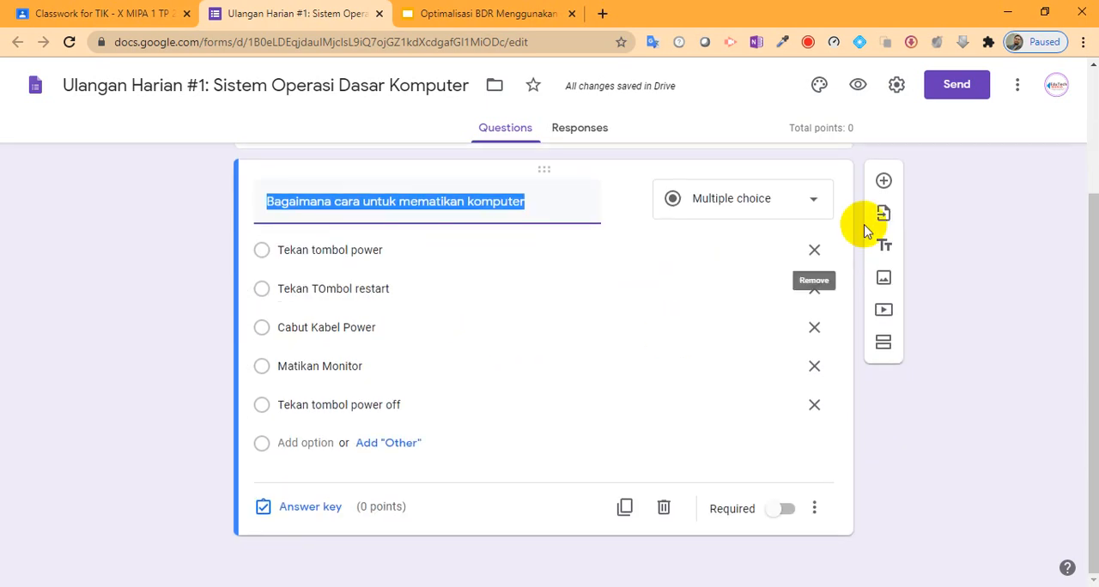
click(886, 186)
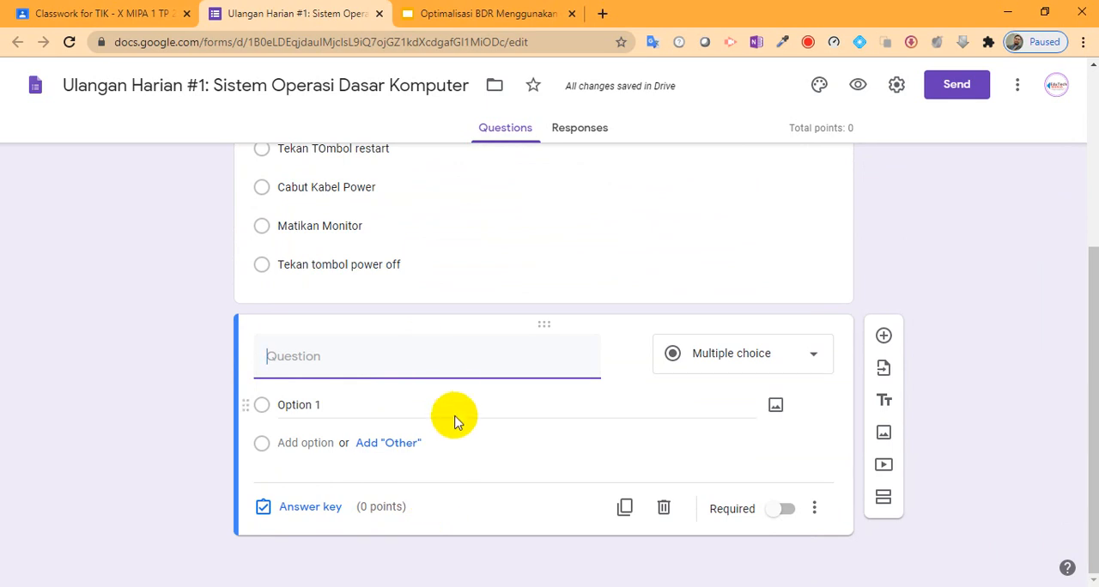
click(664, 509)
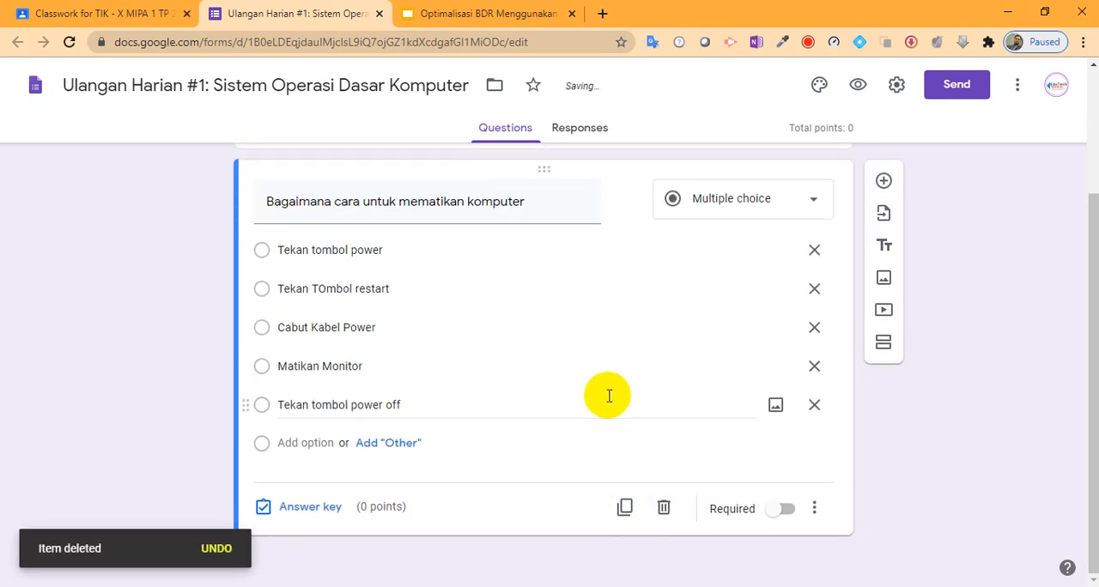
Step: Duplicate the question "Bagaimana cara untuk mematikan komputer" together with its five answer options
click(625, 509)
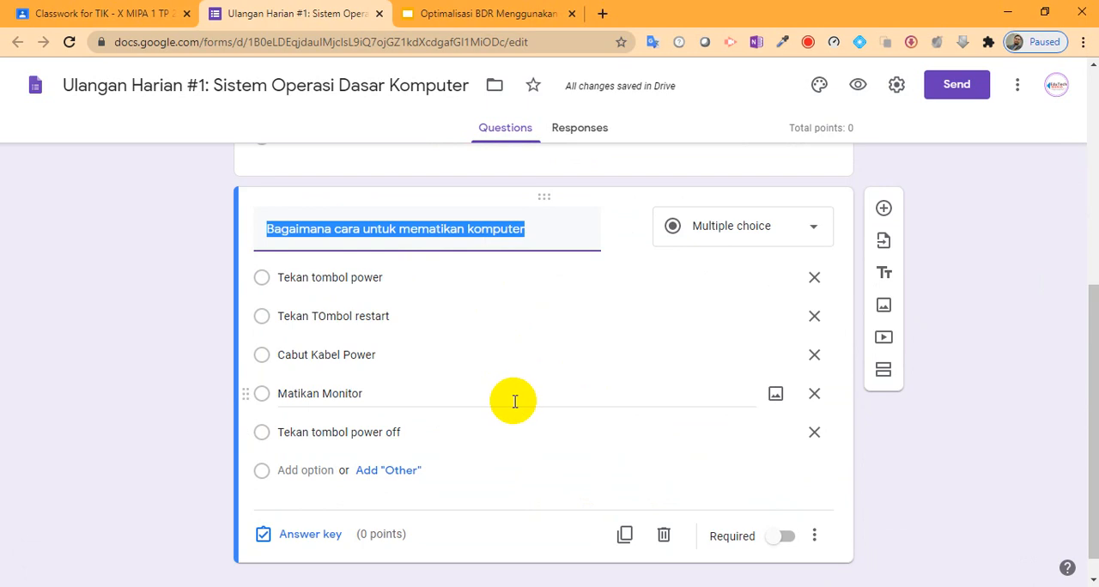
scroll(513, 391, up, 2)
scroll(513, 383, down, 2)
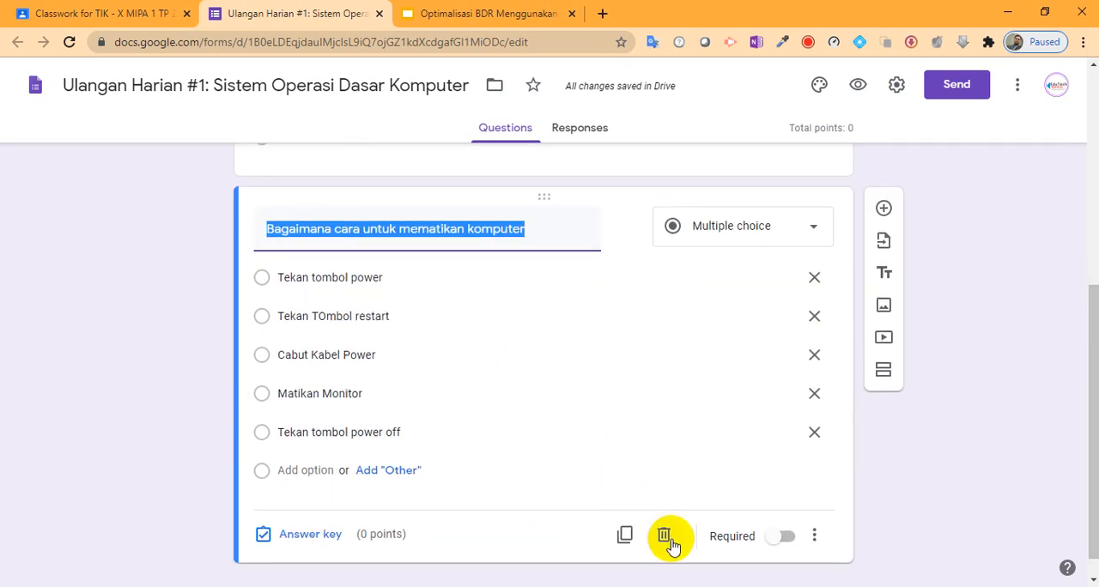